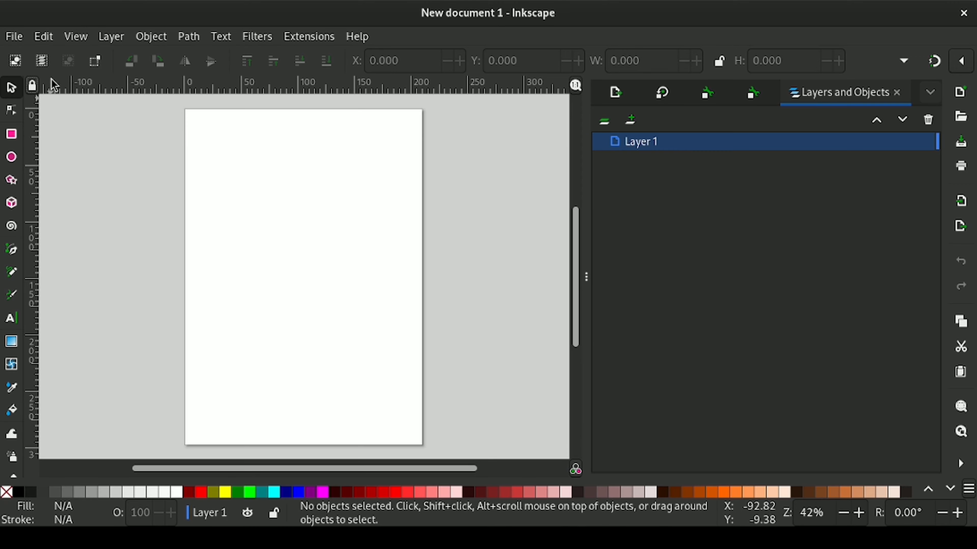
# Set the page format to Video HD 1080p (1080 x 1920 px) in the document properties
pyautogui.click(12, 38)
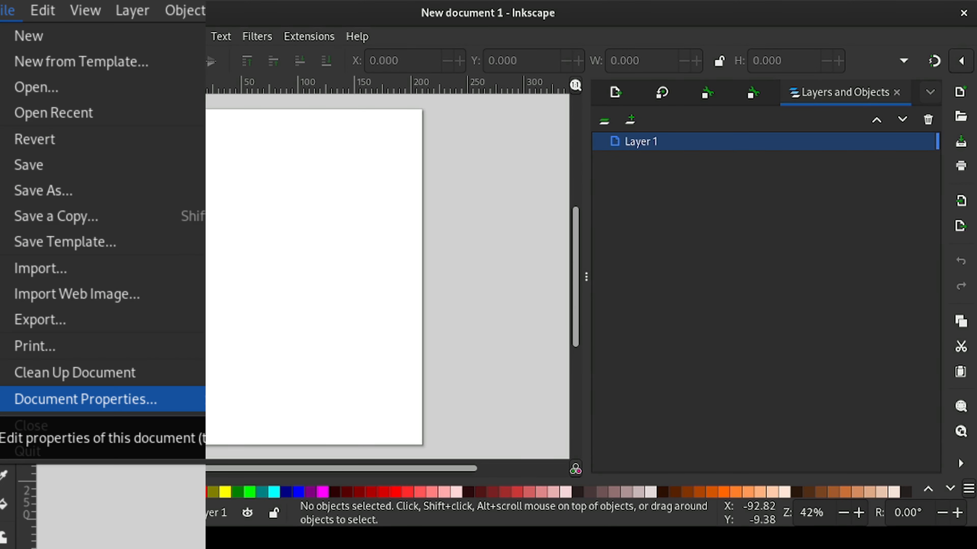
pyautogui.click(85, 400)
pyautogui.click(434, 161)
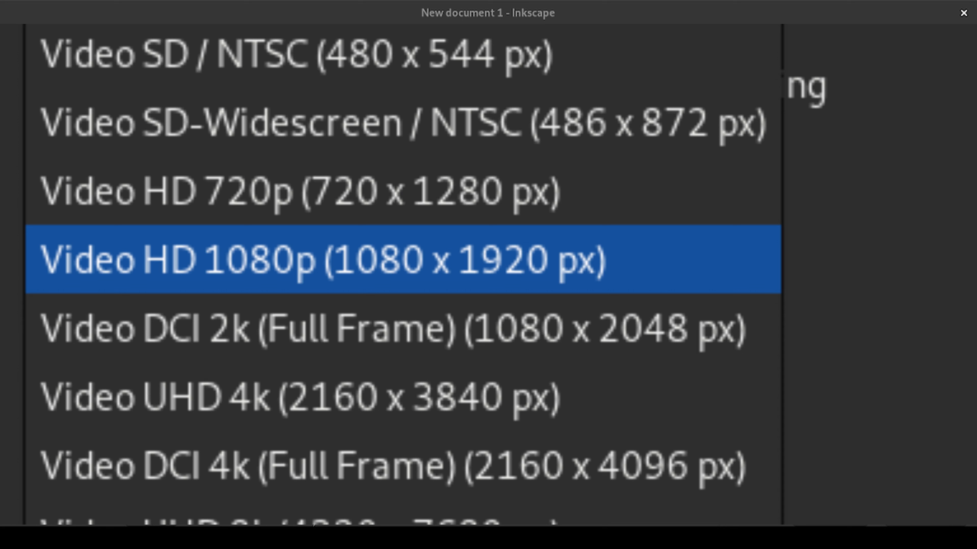
pyautogui.click(403, 260)
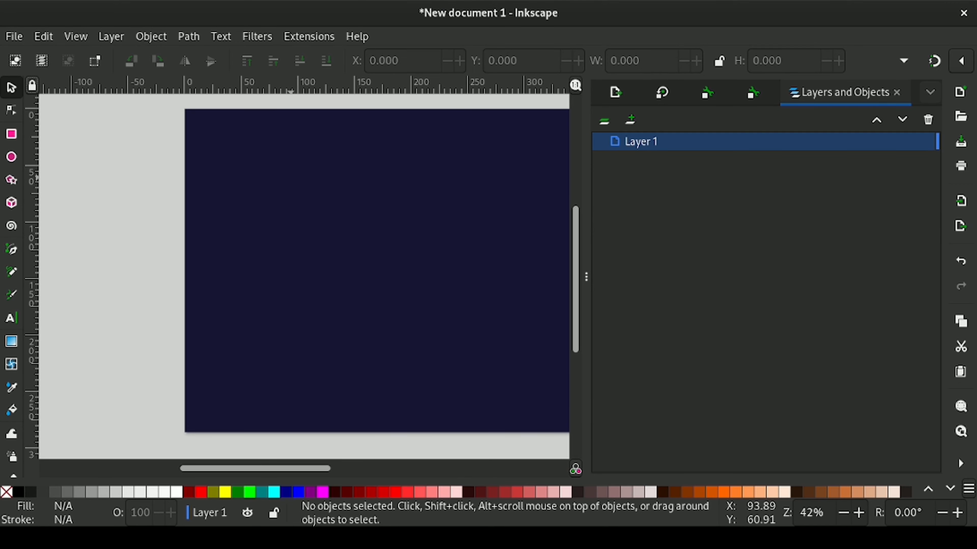
# Paste the copied file recovery artwork onto the page and lock its width-to-height ratio
pyautogui.moveTo(586, 277); pyautogui.dragTo(676, 276)
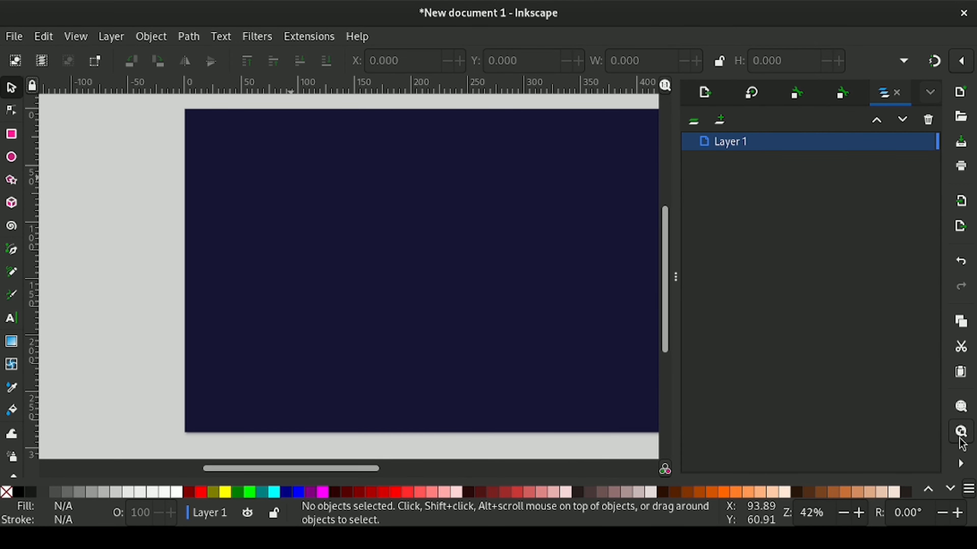
pyautogui.click(959, 435)
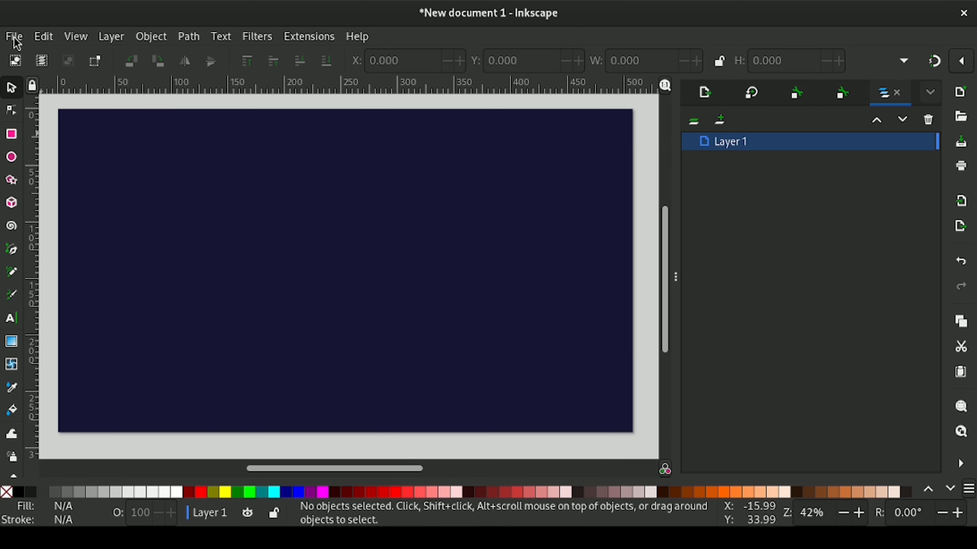
pyautogui.hotkey('ctrl', 'v')
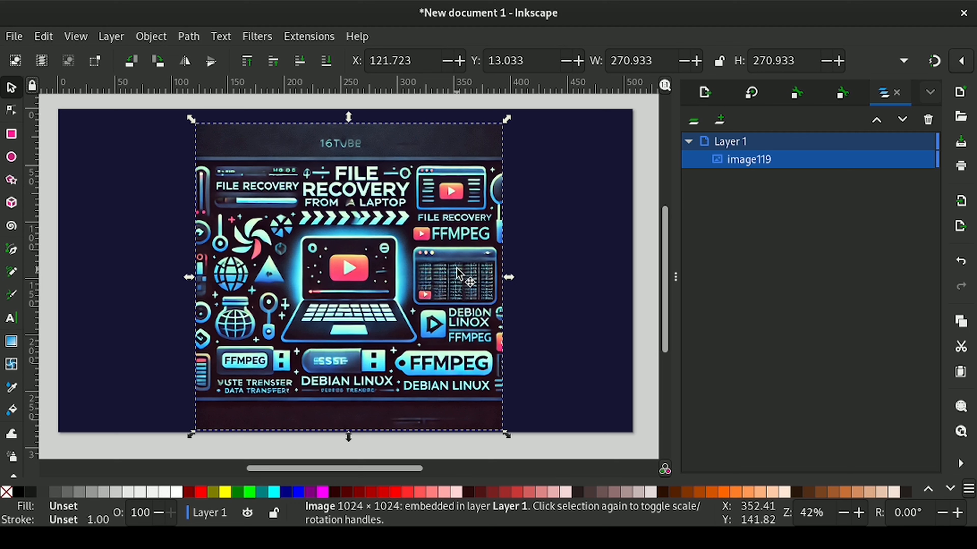
pyautogui.click(720, 61)
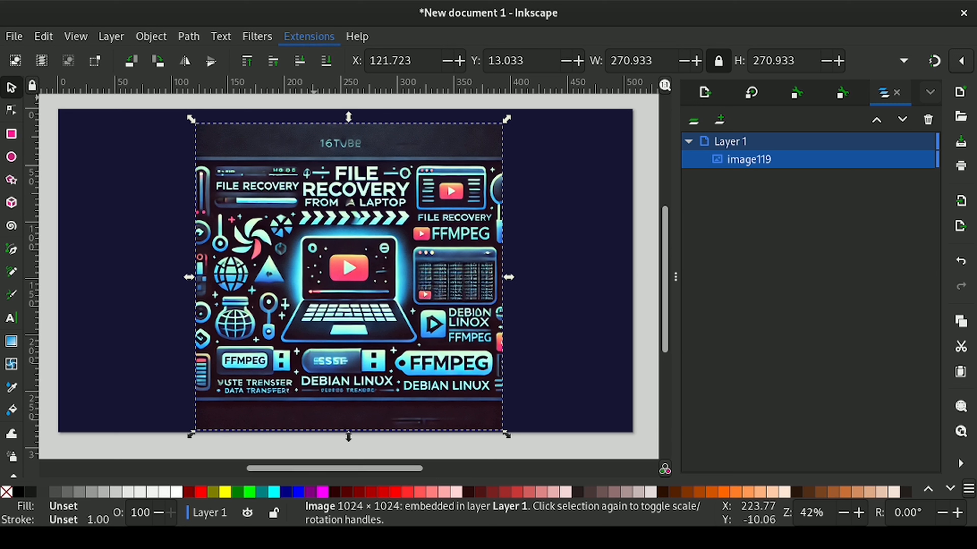
# Start the raster Crop effect on the file recovery image with live preview and set the bottom crop to 100 px
pyautogui.click(309, 37)
pyautogui.moveTo(307, 189)
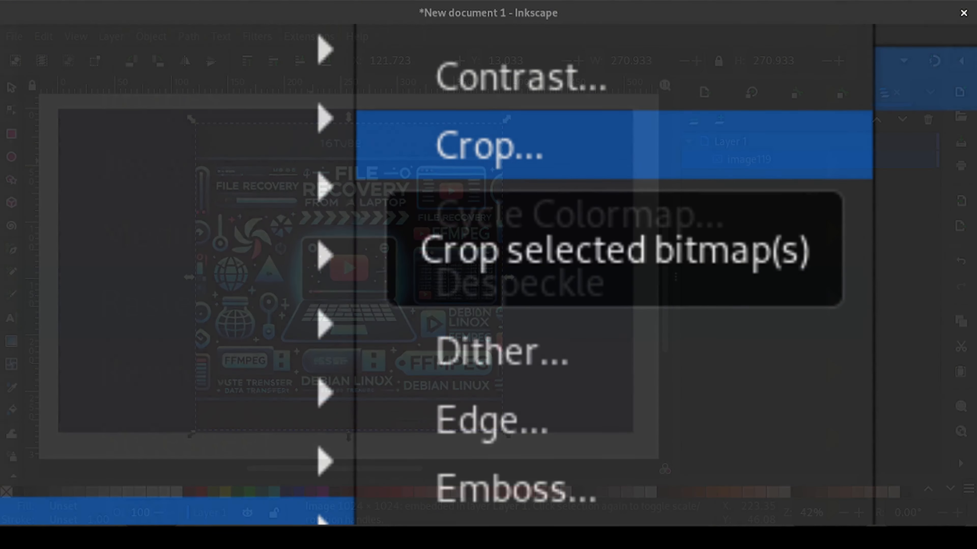
pyautogui.click(488, 146)
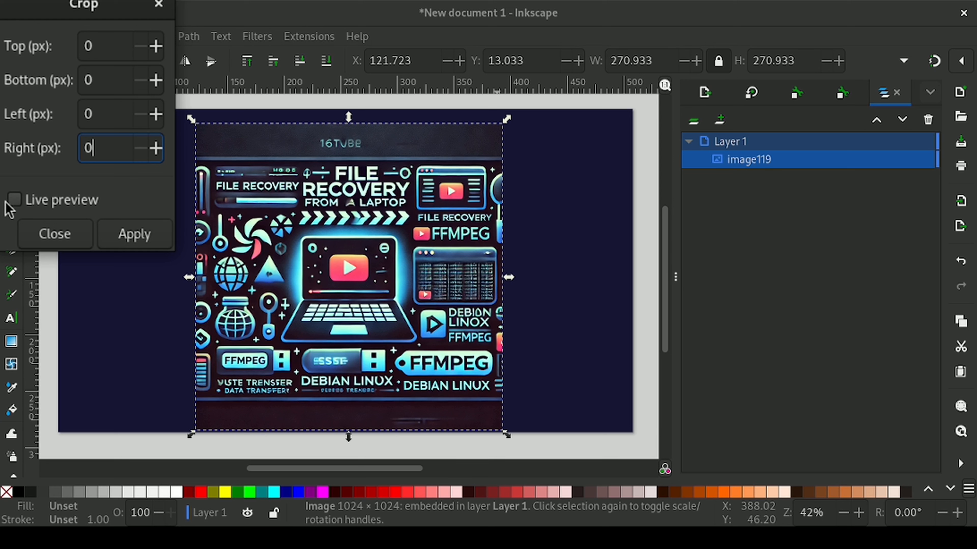
pyautogui.click(15, 200)
pyautogui.click(89, 80)
pyautogui.write('1')
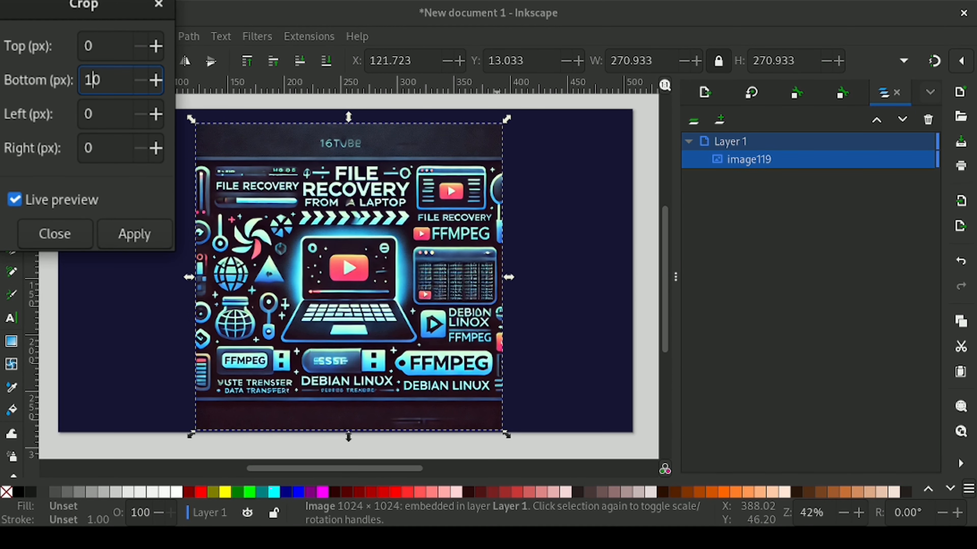
pyautogui.write('0')
pyautogui.press('Tab')
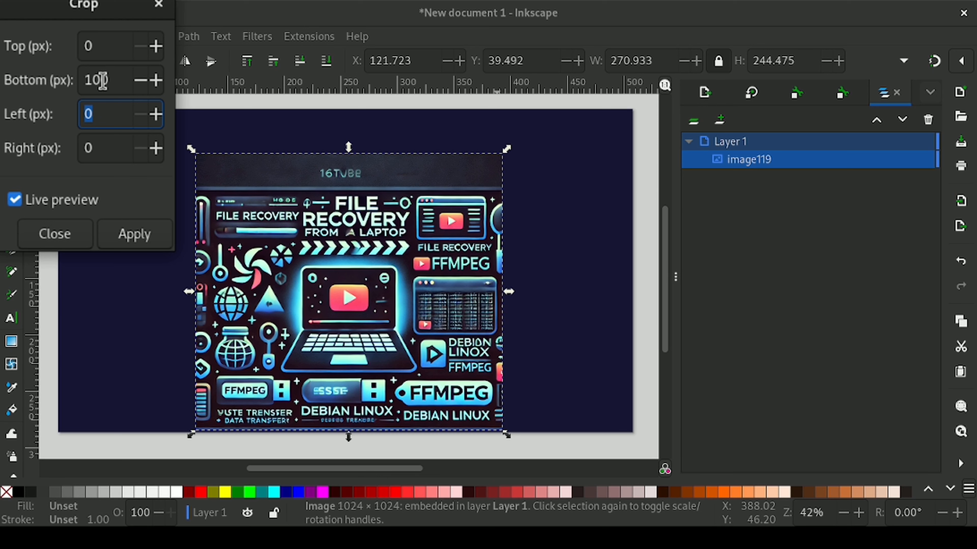
# Set the image's top crop to 100 px as well, apply the crop and close the dialog
pyautogui.click(115, 47)
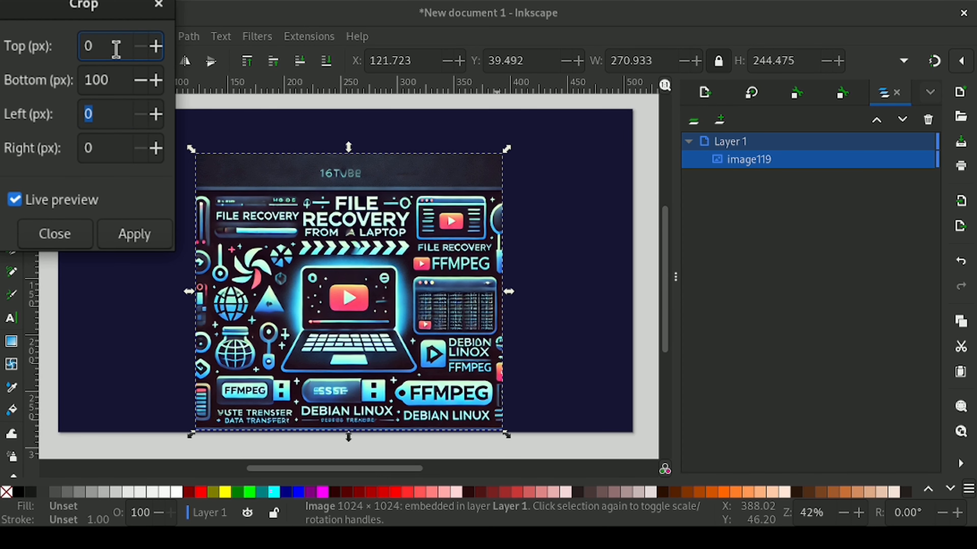
pyautogui.write('10')
pyautogui.press('Tab')
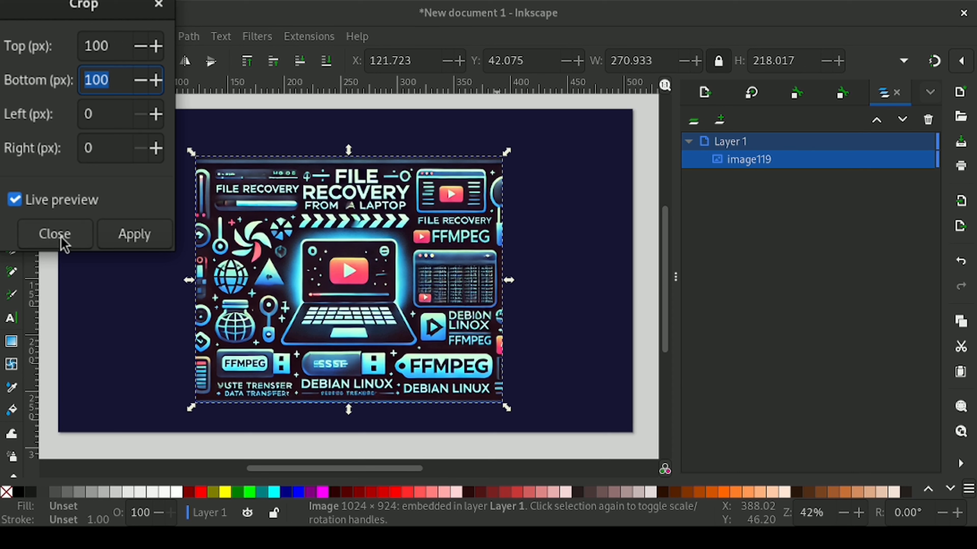
pyautogui.click(126, 236)
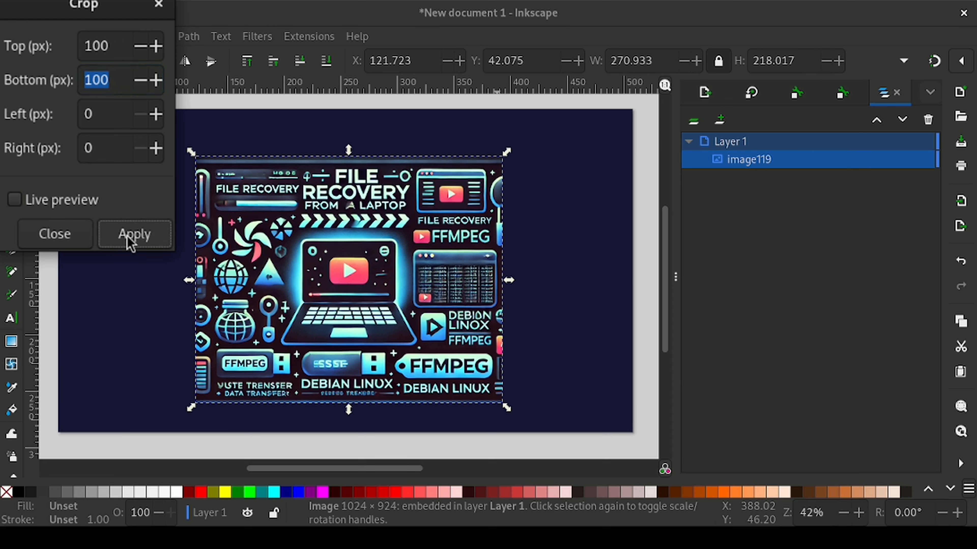
pyautogui.click(59, 239)
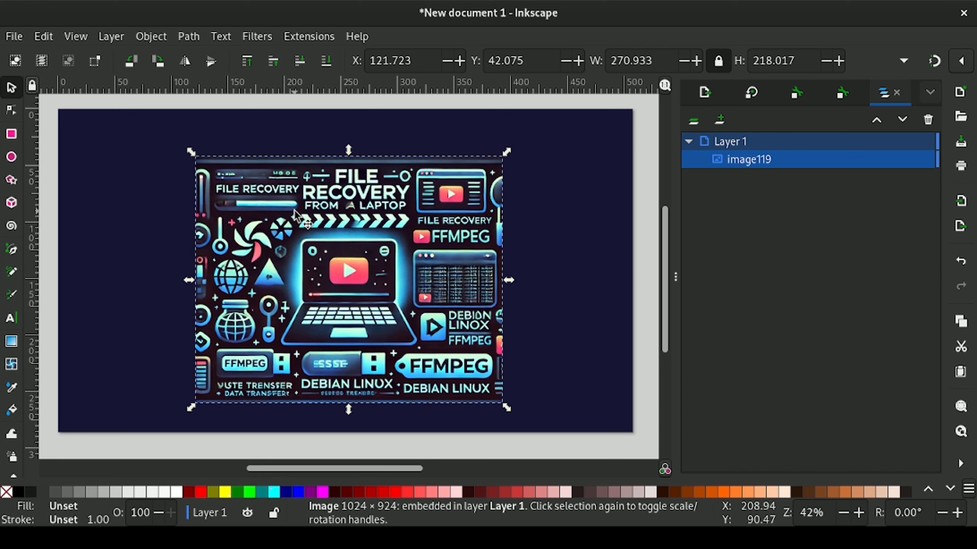
# Enlarge the cropped image to about 355 x 286 mm, filling the page height, and place it against the page's right edge
pyautogui.moveTo(311, 237); pyautogui.dragTo(244, 188)
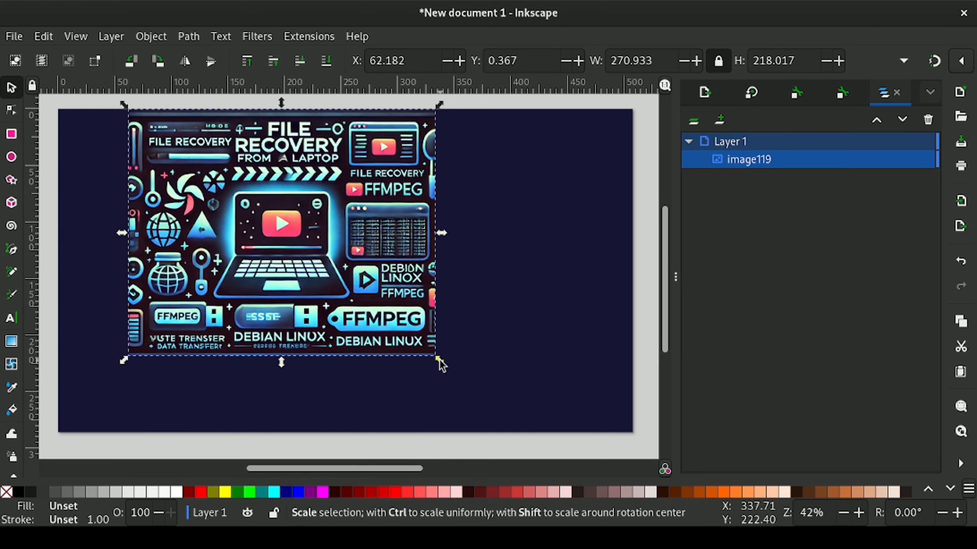
pyautogui.moveTo(441, 365); pyautogui.dragTo(560, 439)
pyautogui.moveTo(336, 292); pyautogui.dragTo(434, 296)
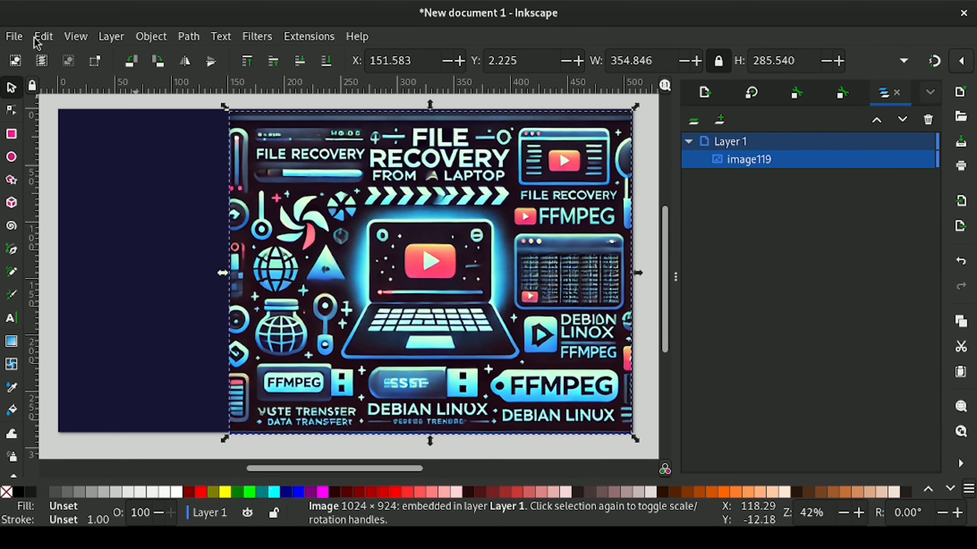
# Import the SAMPLEANDTESTLOGO EPS logo and place it in the page's upper-left corner at about 89 x 89 mm
pyautogui.hotkey('ctrl', 'i')
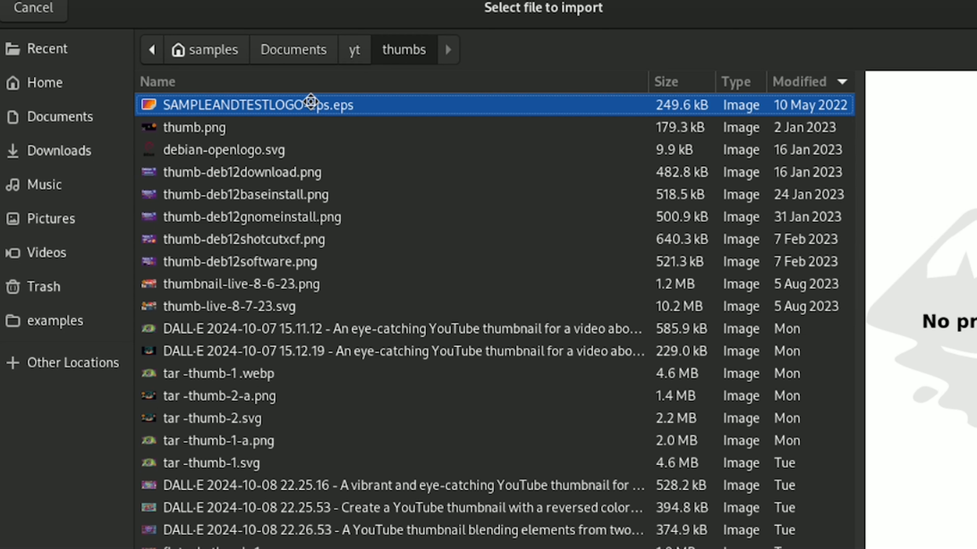
pyautogui.doubleClick(311, 110)
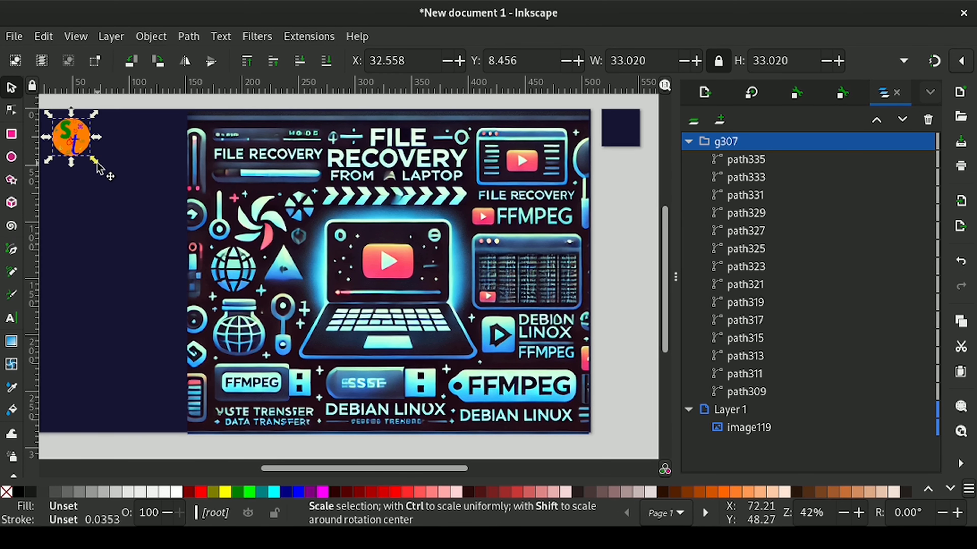
pyautogui.moveTo(97, 163); pyautogui.dragTo(138, 232)
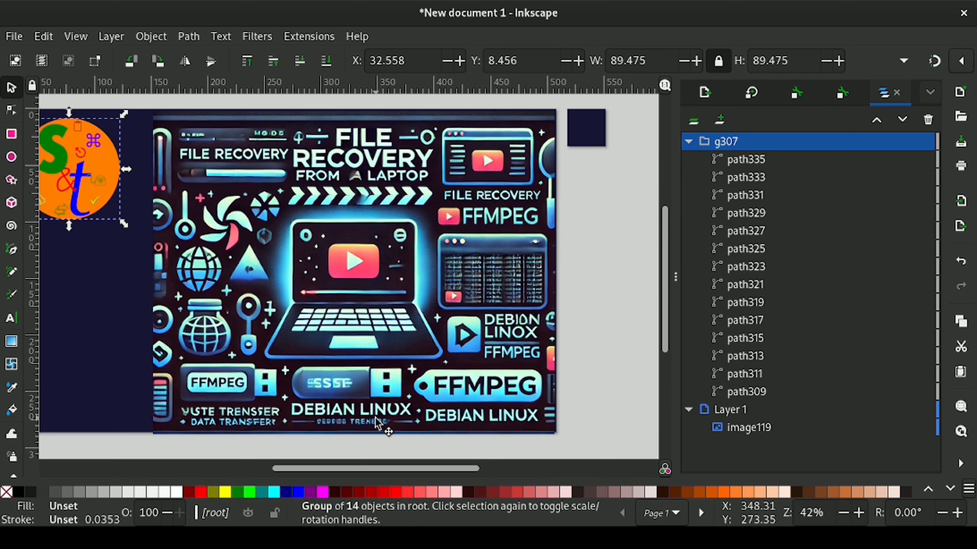
pyautogui.moveTo(381, 469); pyautogui.dragTo(338, 470)
pyautogui.moveTo(188, 185); pyautogui.dragTo(165, 185)
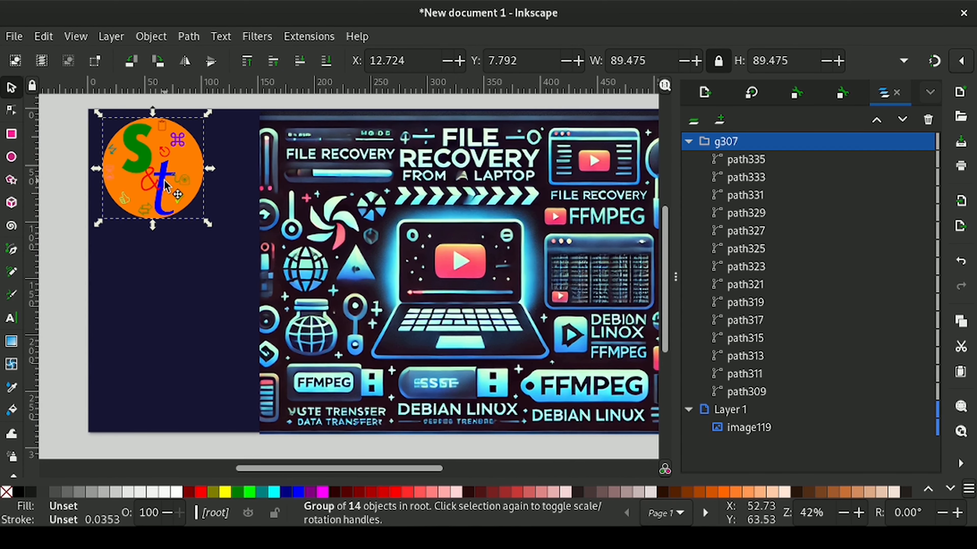
# Shift the file recovery image slightly left to about X 137.8 mm, leaving a strip of background at the page's right edge
pyautogui.click(501, 234)
pyautogui.moveTo(399, 469); pyautogui.dragTo(420, 470)
pyautogui.moveTo(264, 418); pyautogui.dragTo(249, 418)
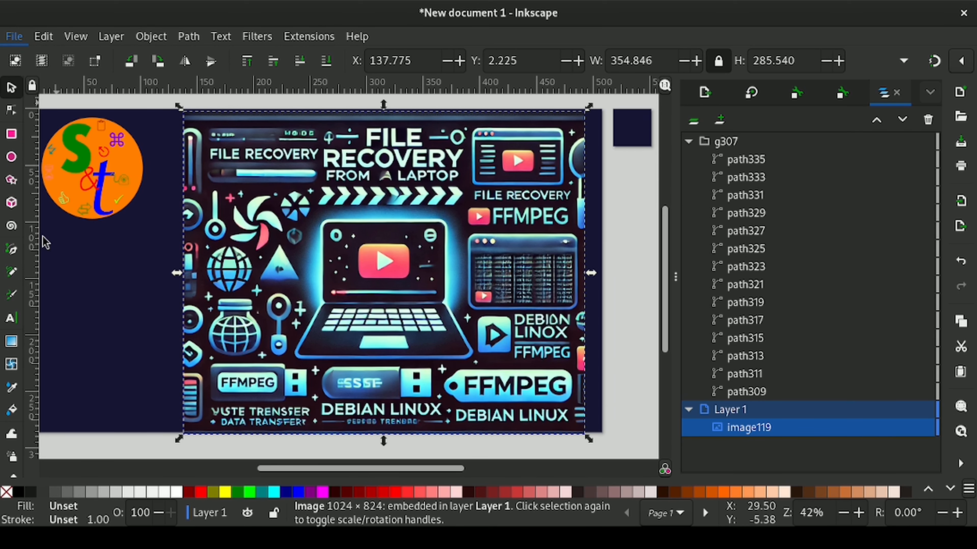
# Paste the red-haired portrait image and start the Crop effect on it with top and bottom at 0 px and live preview enabled
pyautogui.hotkey('ctrl', 'v')
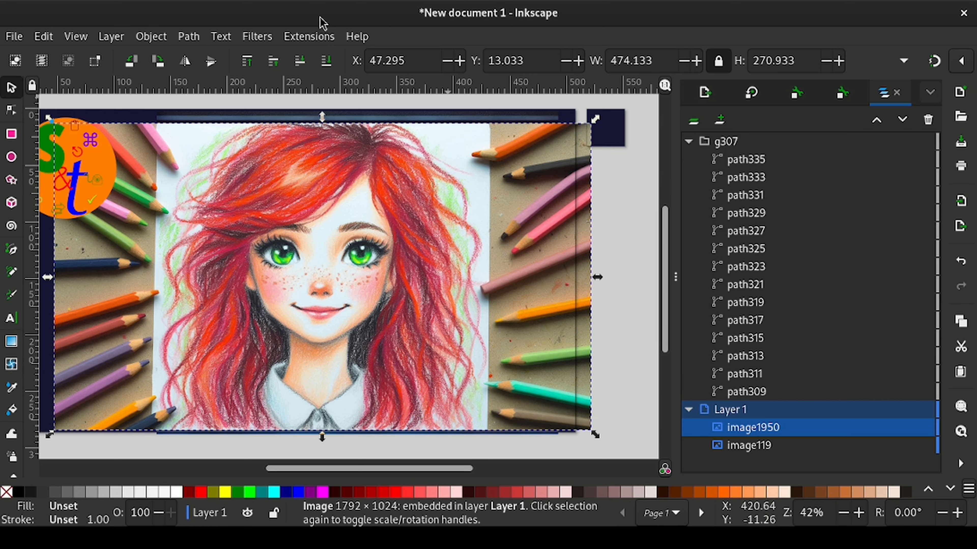
pyautogui.click(311, 32)
pyautogui.click(558, 162)
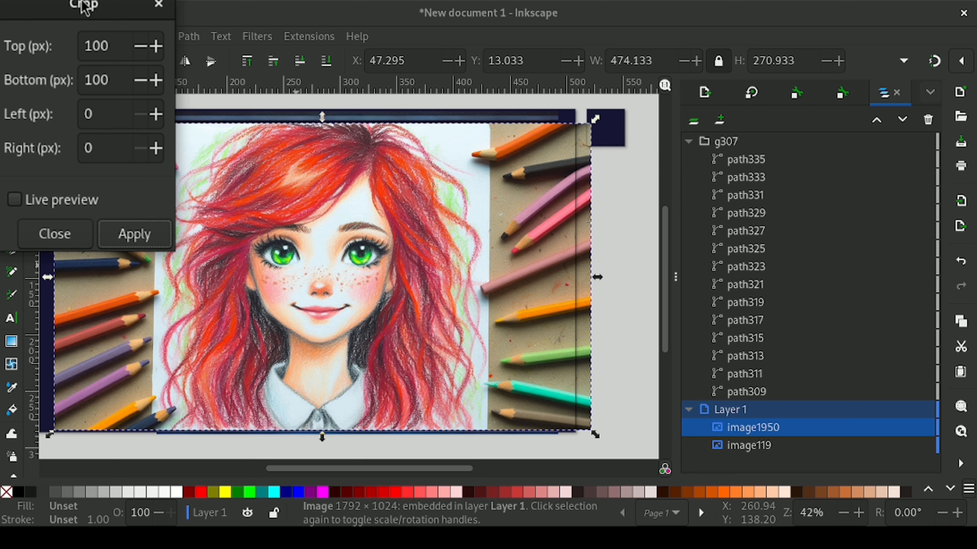
pyautogui.doubleClick(103, 42)
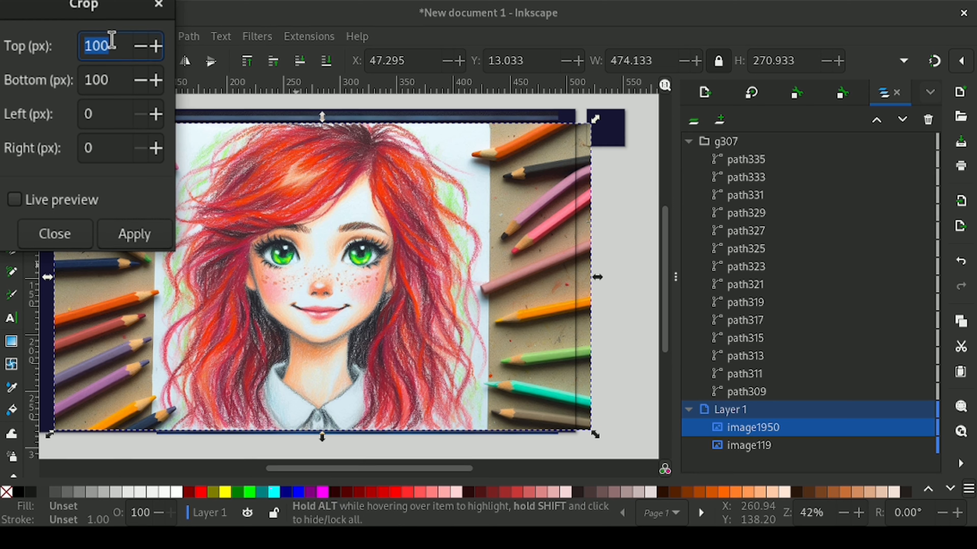
pyautogui.write('0')
pyautogui.press('Tab')
pyautogui.write('0')
pyautogui.press('Tab')
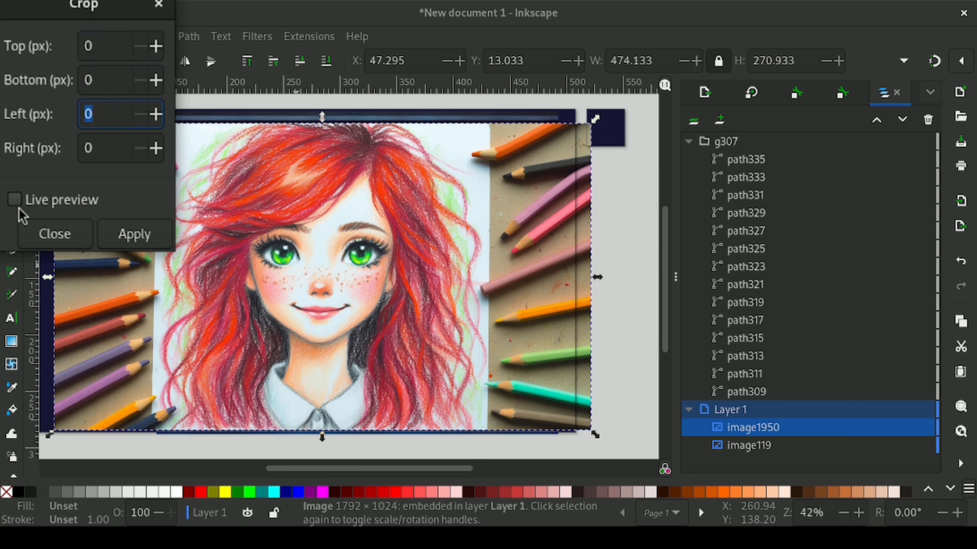
pyautogui.click(15, 200)
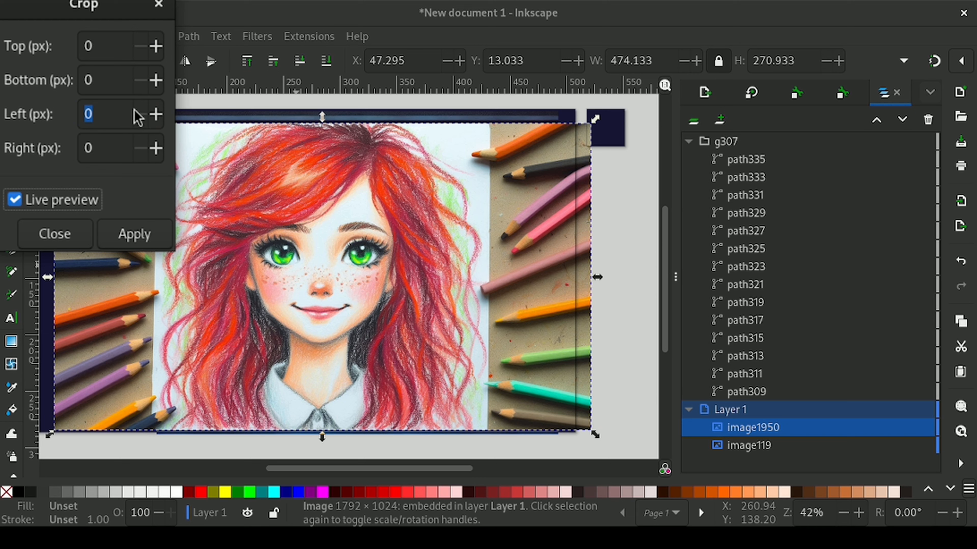
# Increase the portrait's left crop in stages through 100, 200 and 300 px to 350 px
pyautogui.click(123, 113)
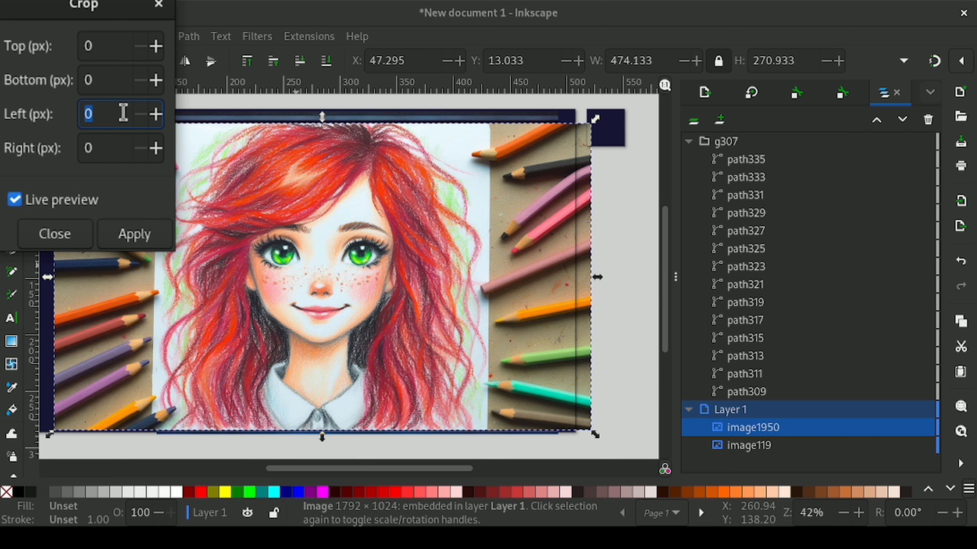
pyautogui.write('100')
pyautogui.press('Tab')
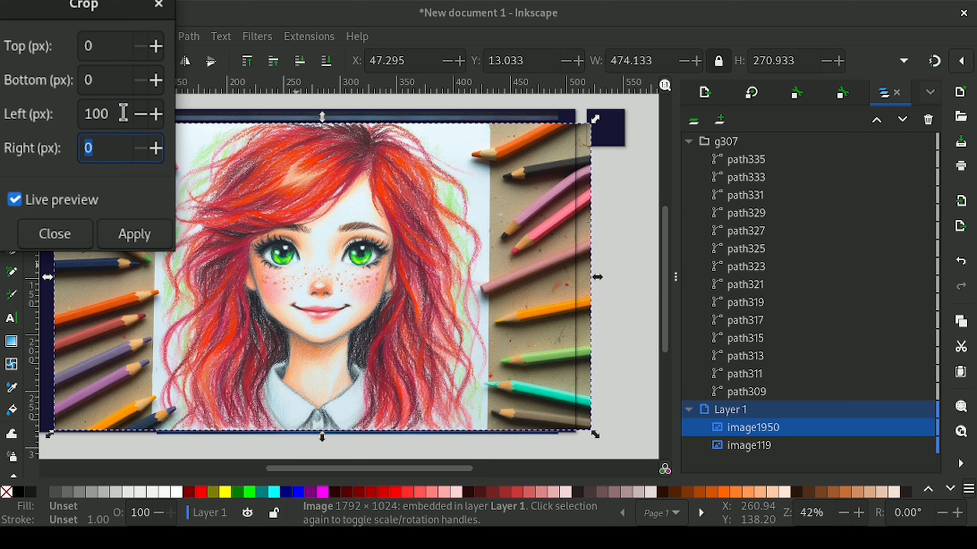
pyautogui.click(92, 114)
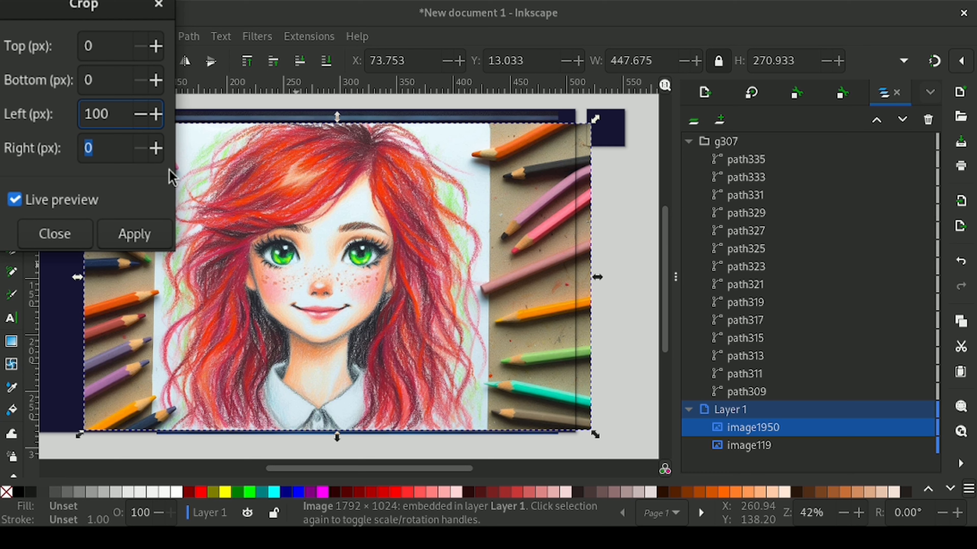
pyautogui.press('BackSpace')
pyautogui.write('2')
pyautogui.press('Tab')
pyautogui.click(93, 117)
pyautogui.press('BackSpace')
pyautogui.write('3')
pyautogui.press('Tab')
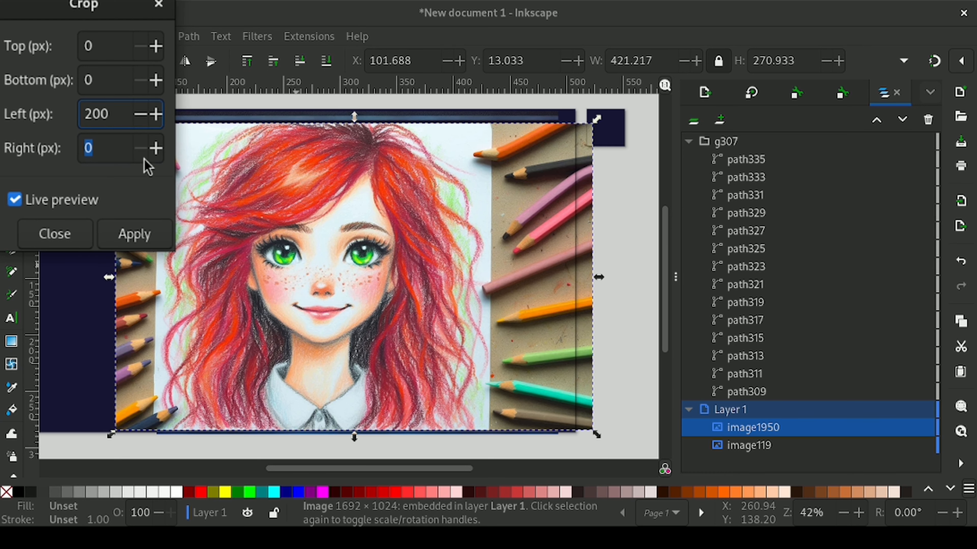
pyautogui.click(100, 114)
pyautogui.press('BackSpace')
pyautogui.write('5')
pyautogui.press('Tab')
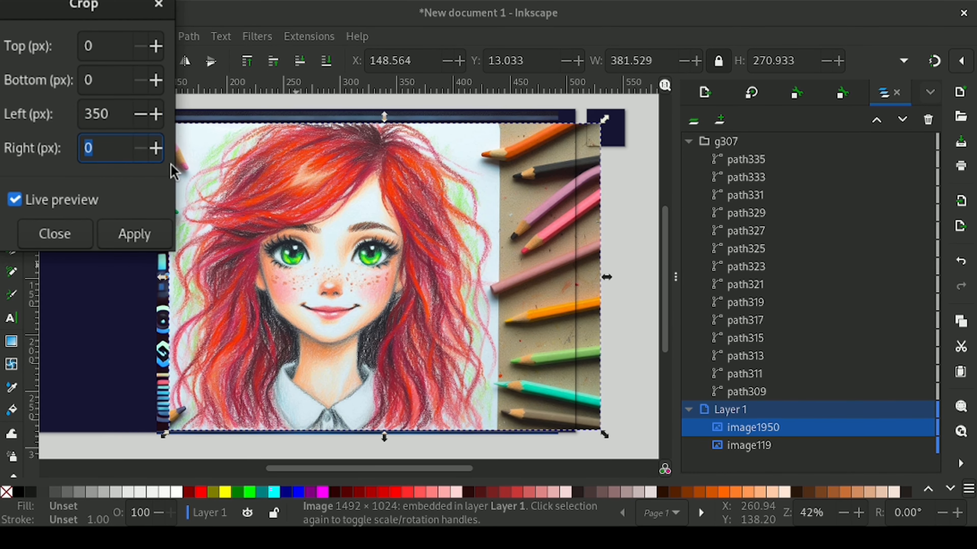
# Set the portrait's right crop to 350 px, apply the crop and close the dialog
pyautogui.write('350')
pyautogui.press('Tab')
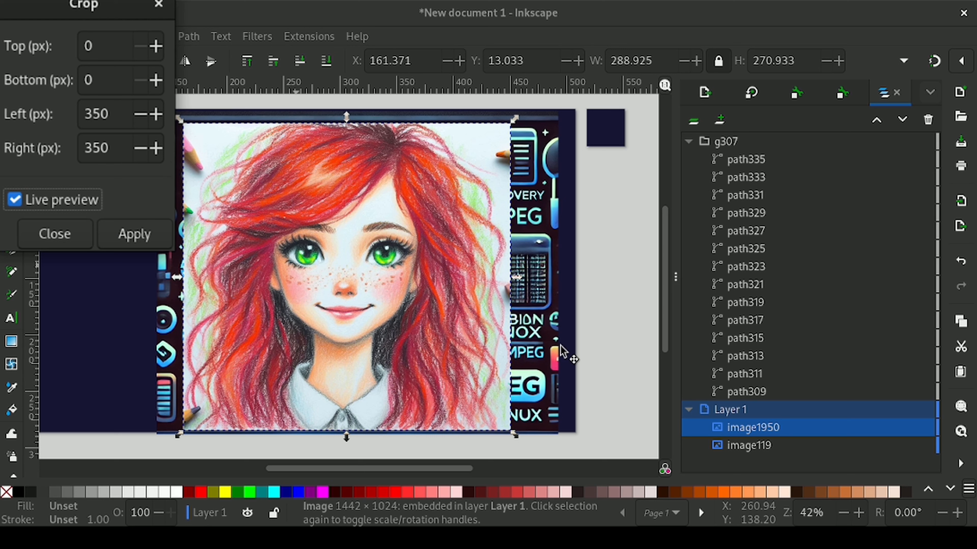
pyautogui.click(142, 246)
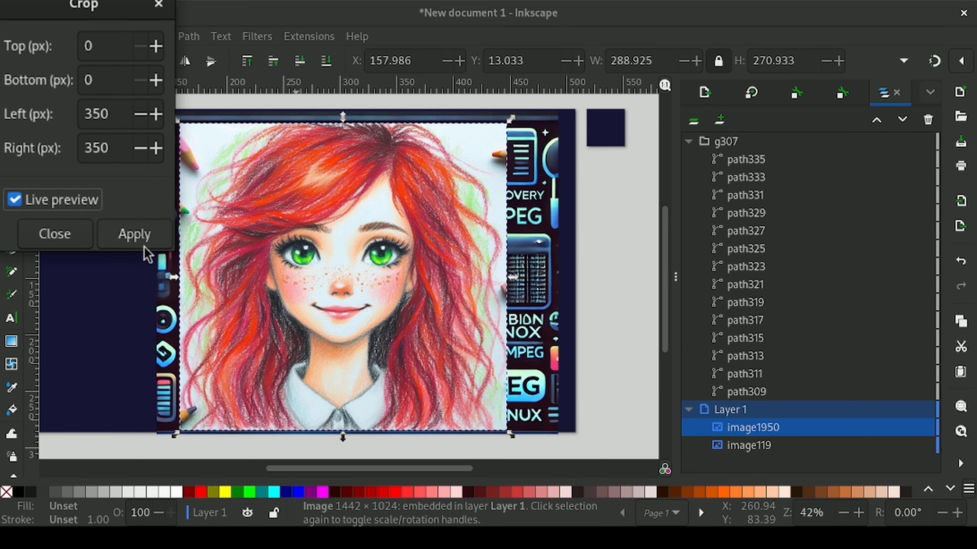
pyautogui.click(52, 240)
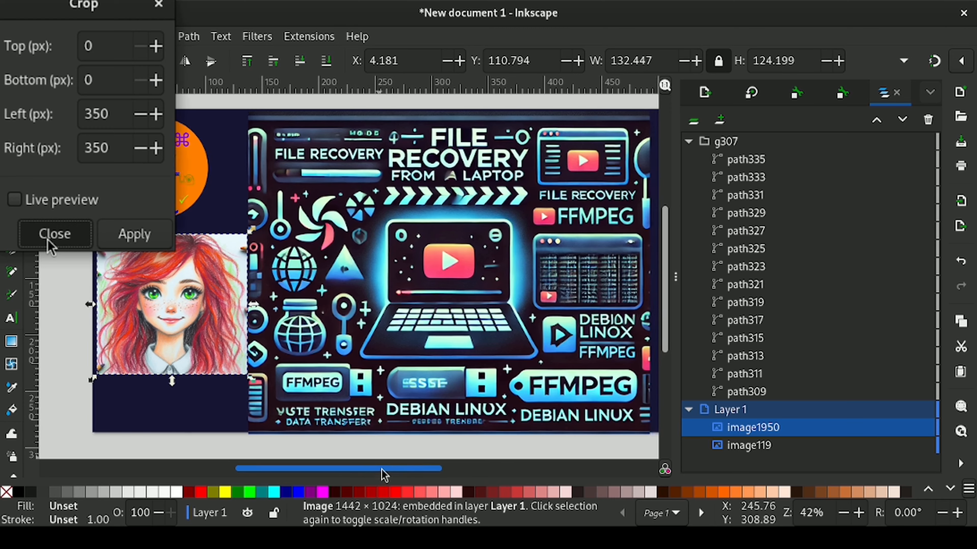
# Position the channel logo above the portrait at about X 19.3 mm, Y 10.2 mm
pyautogui.hscroll(3, 396, 469)
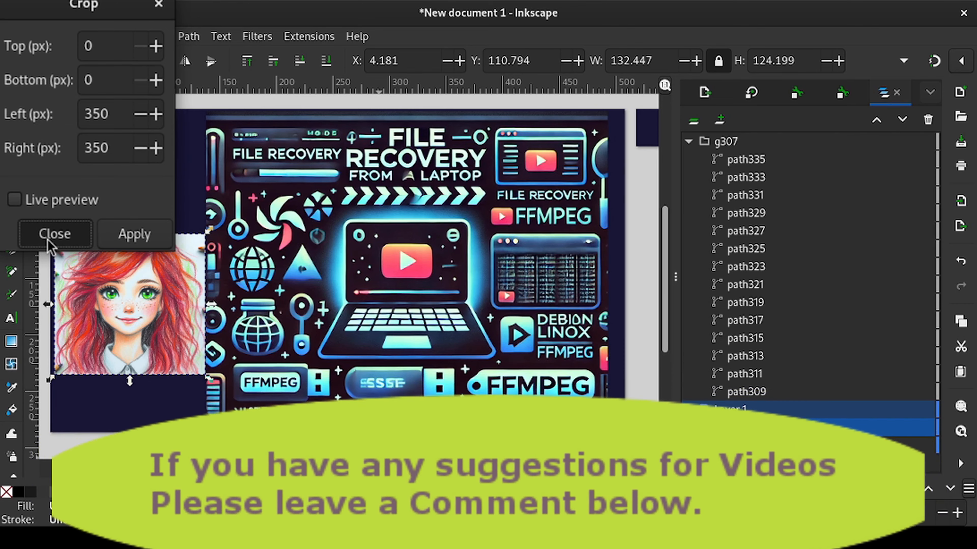
pyautogui.moveTo(130, 171)
pyautogui.mouseDown()
pyautogui.moveTo(329, 210)
pyautogui.moveTo(423, 261)
pyautogui.moveTo(361, 233)
pyautogui.moveTo(138, 173)
pyautogui.mouseUp()
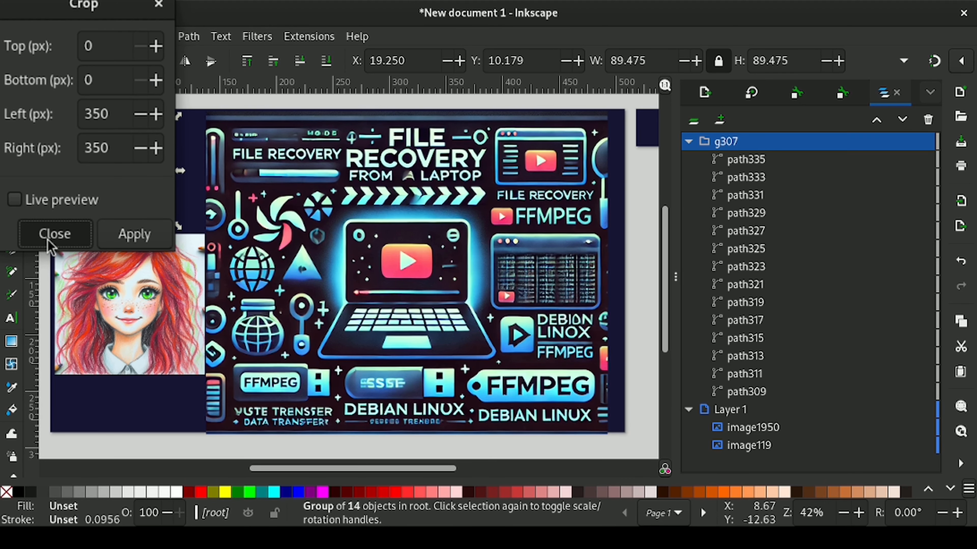
# Close the Crop dialog and export the page at 1920 × 1080 px as thumb-filecopy-1.png in the thumbs folder
pyautogui.hotkey('ctrl', 'shift', 'e')
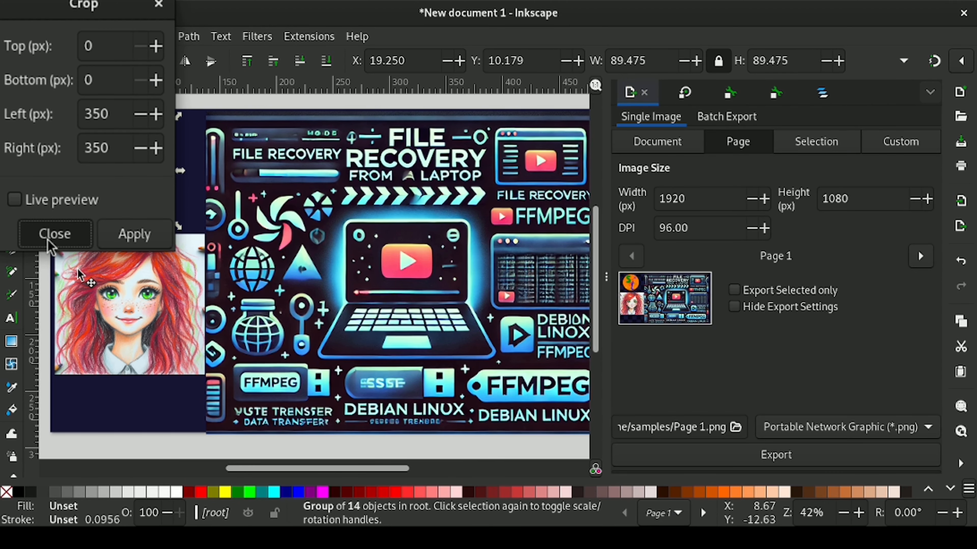
pyautogui.click(49, 235)
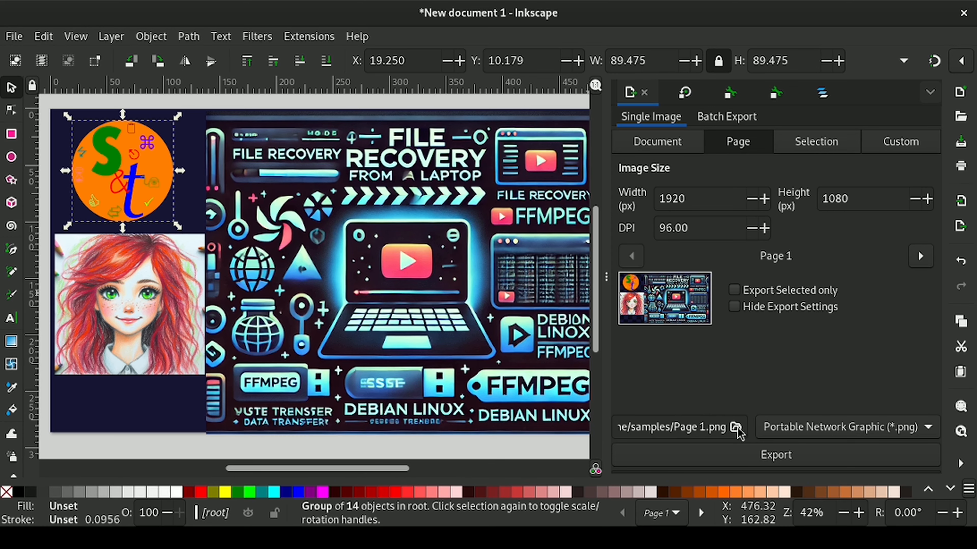
pyautogui.click(736, 428)
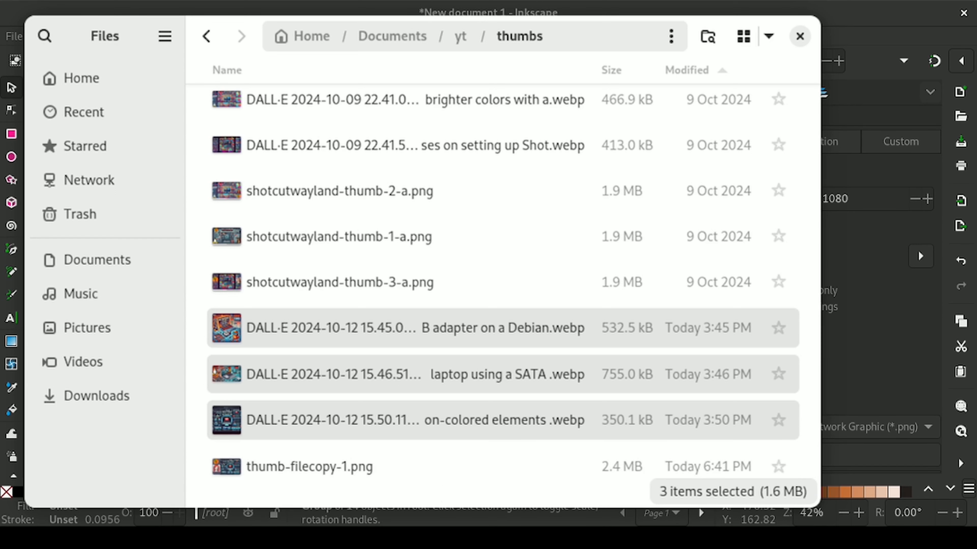
# Re-export the thumbnail PNG at 85 DPI to reduce its file size and save the drawing as inkscape-filecopy-1.svg
pyautogui.hotkey('alt', 'Tab')
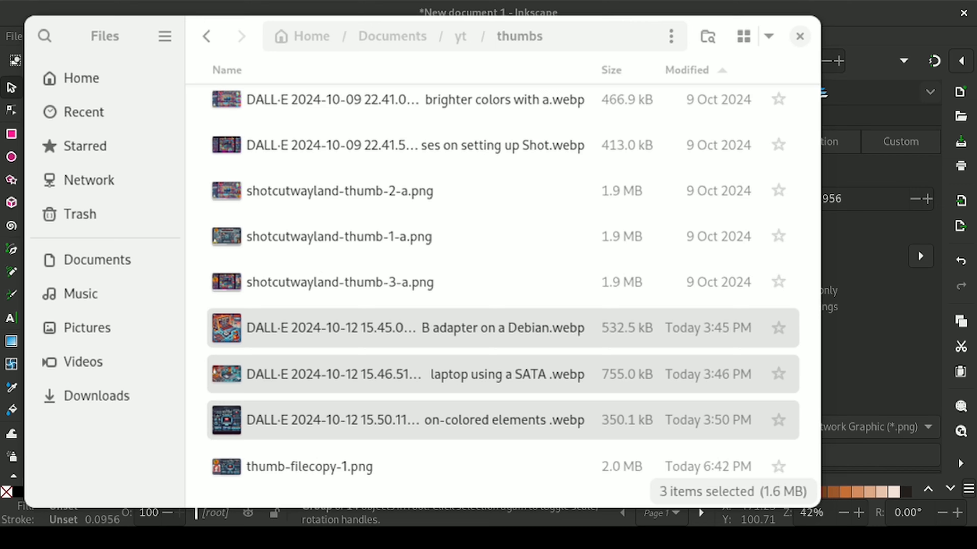
pyautogui.hotkey('alt', 'Tab')
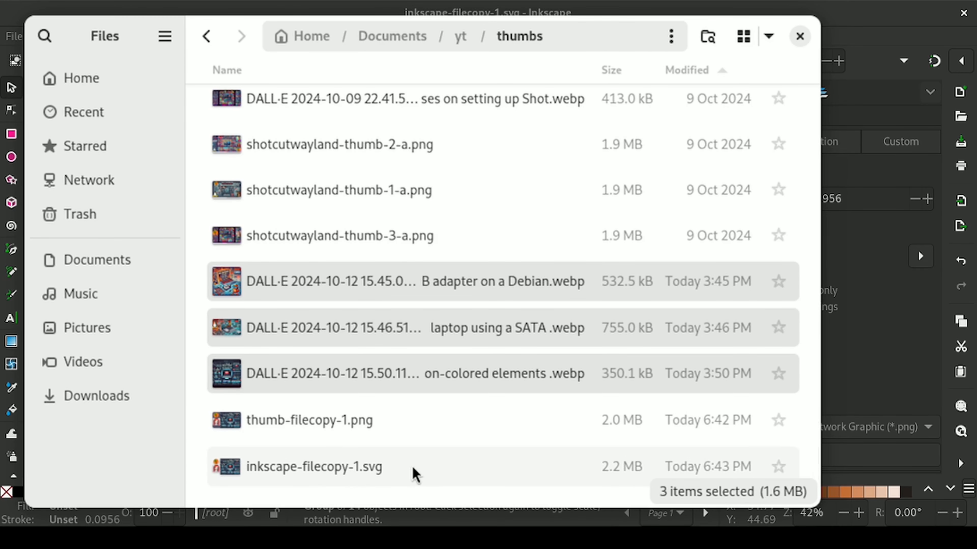
pyautogui.hotkey('alt', 'Tab')
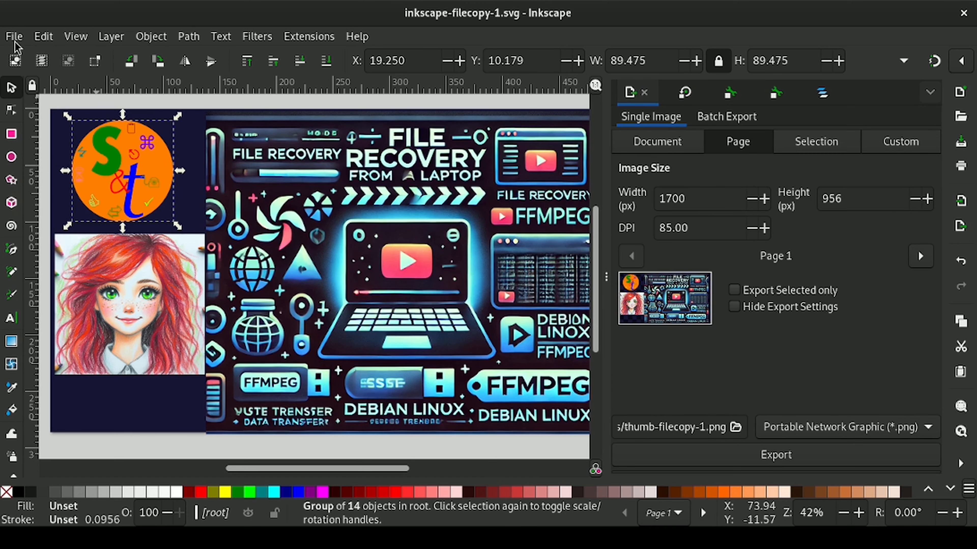
# Open the DALL·E 2024-10-12 15.46.51 laptop artwork as a document, widen the canvas area and import the channel logo beside it
pyautogui.click(14, 40)
pyautogui.hotkey('ctrl', 'n')
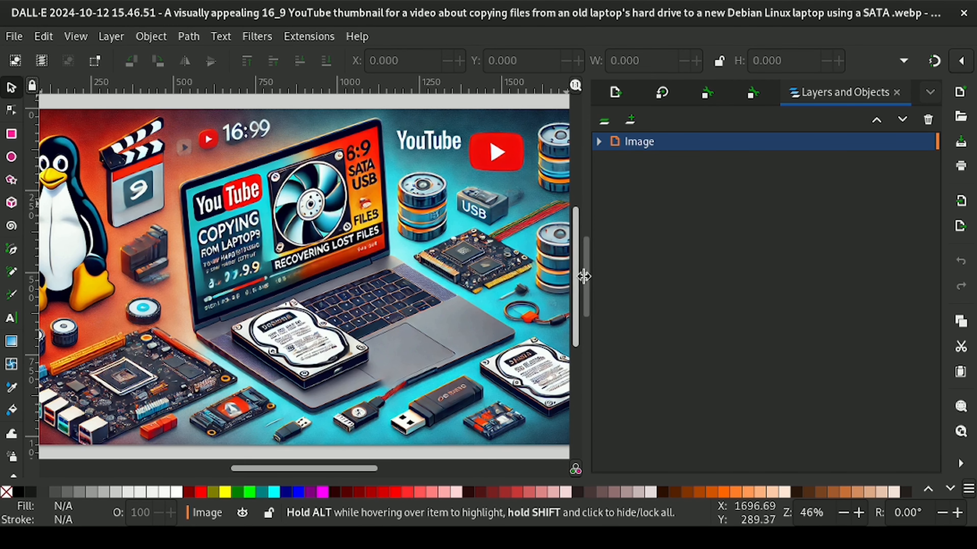
pyautogui.moveTo(583, 276); pyautogui.dragTo(676, 276)
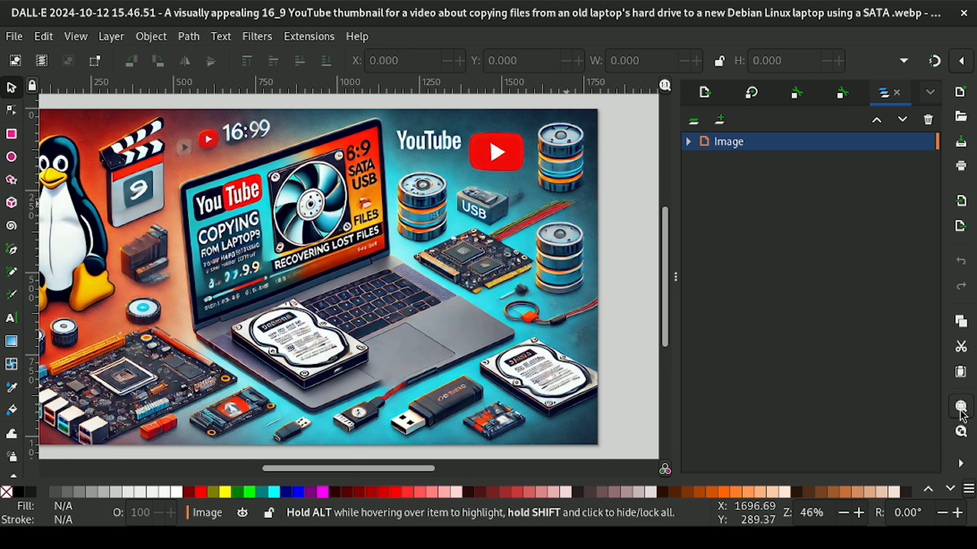
pyautogui.click(960, 410)
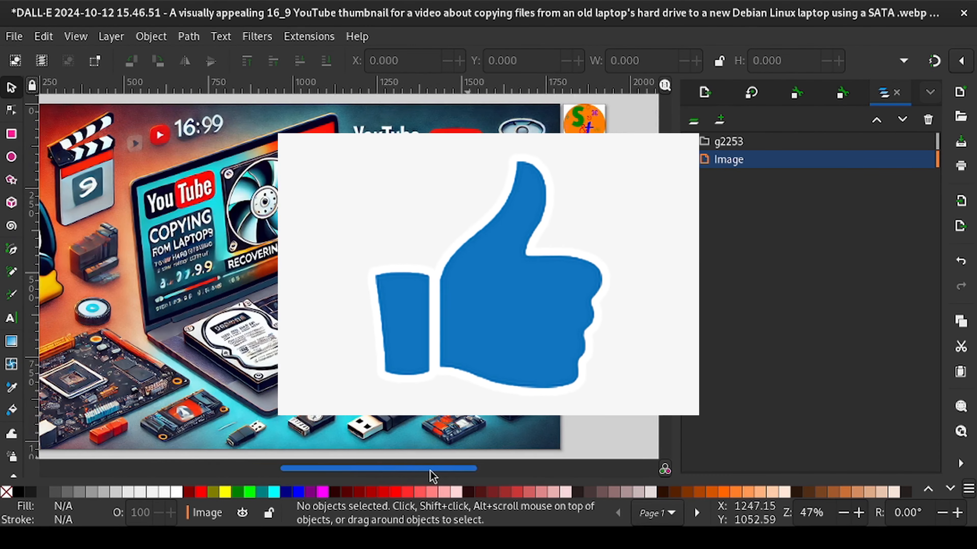
# Place the logo over the fan on the laptop's screen and enlarge it proportionally to about 236 px square
pyautogui.moveTo(430, 471); pyautogui.dragTo(431, 471)
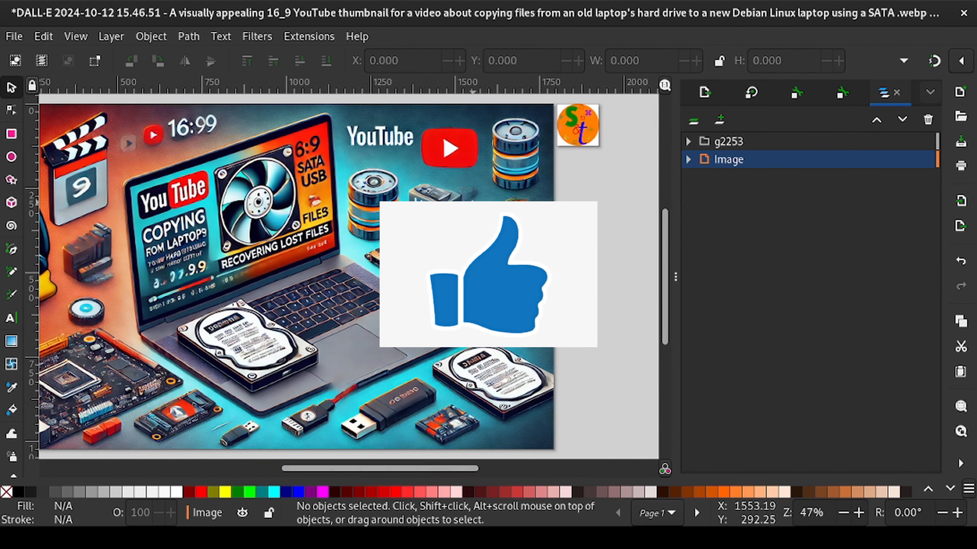
pyautogui.click(573, 123)
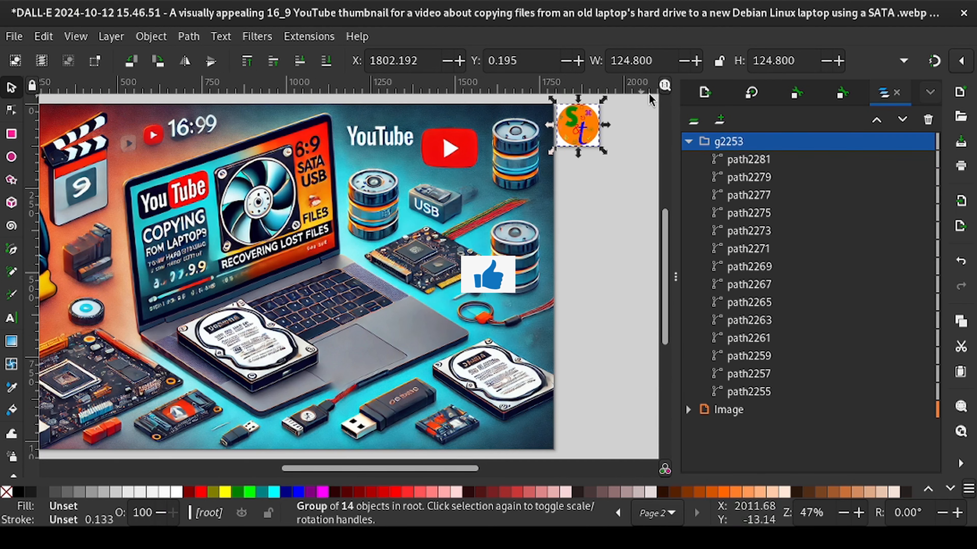
pyautogui.click(719, 64)
pyautogui.moveTo(575, 132); pyautogui.dragTo(372, 250)
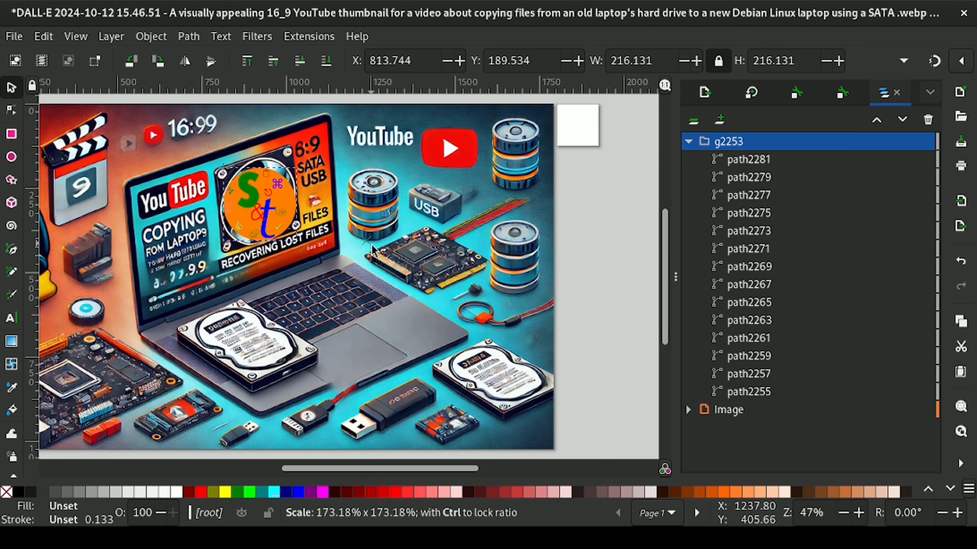
pyautogui.moveTo(280, 229); pyautogui.dragTo(275, 222)
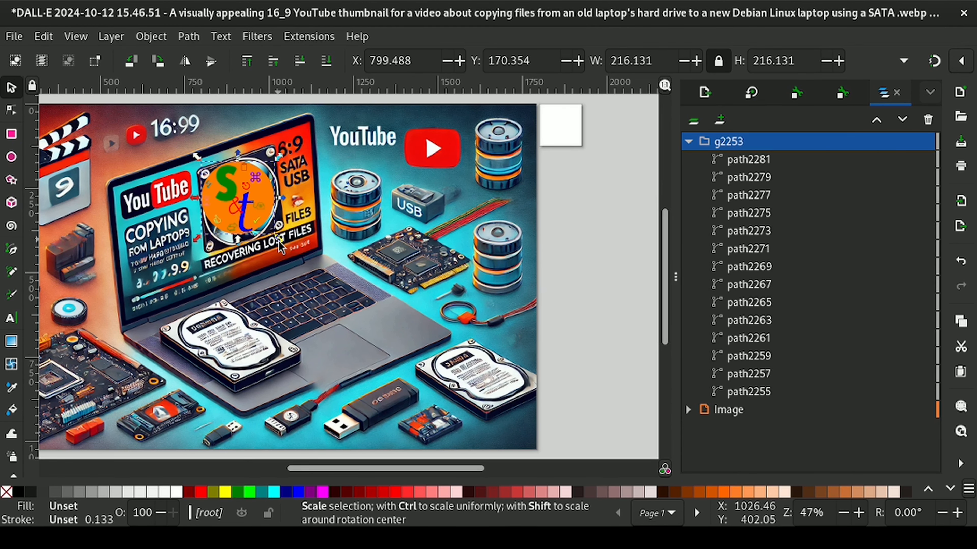
pyautogui.moveTo(279, 246); pyautogui.dragTo(288, 253)
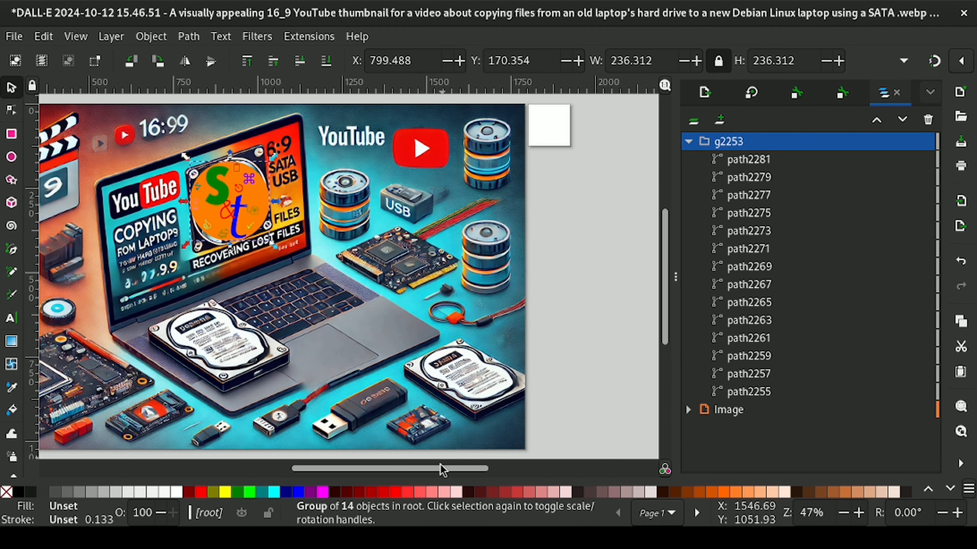
# Import the picture of the woman in the penguin costume and shrink it proportionally to about 230 × 295 px
pyautogui.moveTo(440, 468); pyautogui.dragTo(429, 468)
pyautogui.click(277, 308)
pyautogui.click(21, 40)
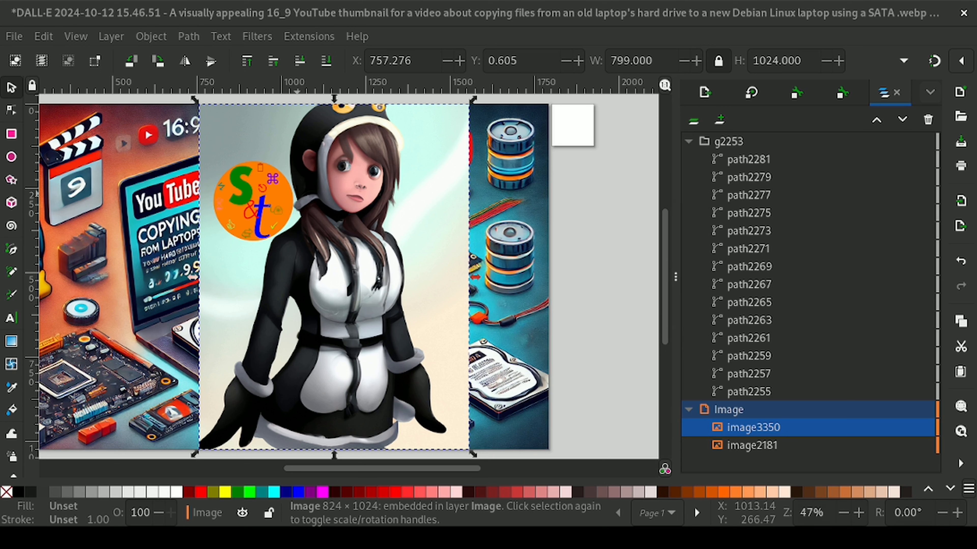
pyautogui.click(399, 207)
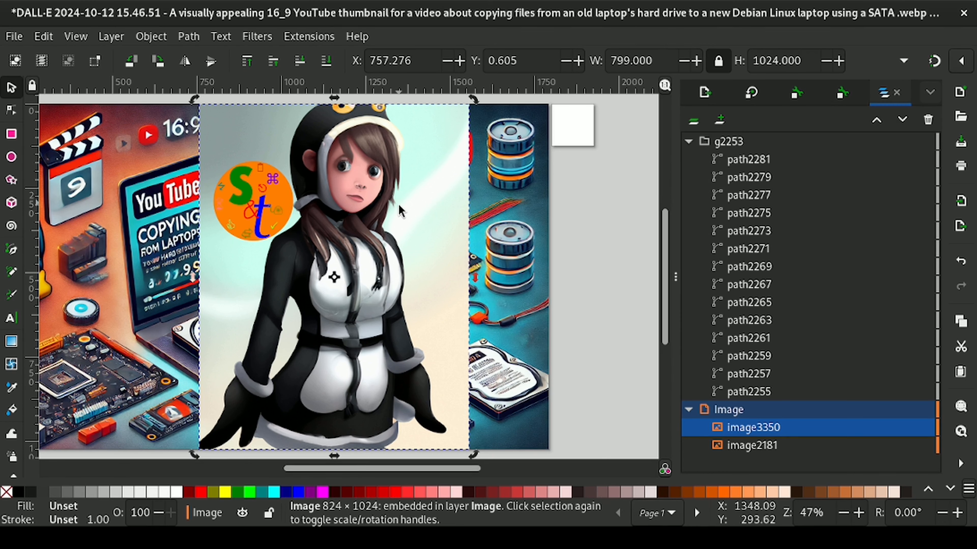
pyautogui.click(429, 173)
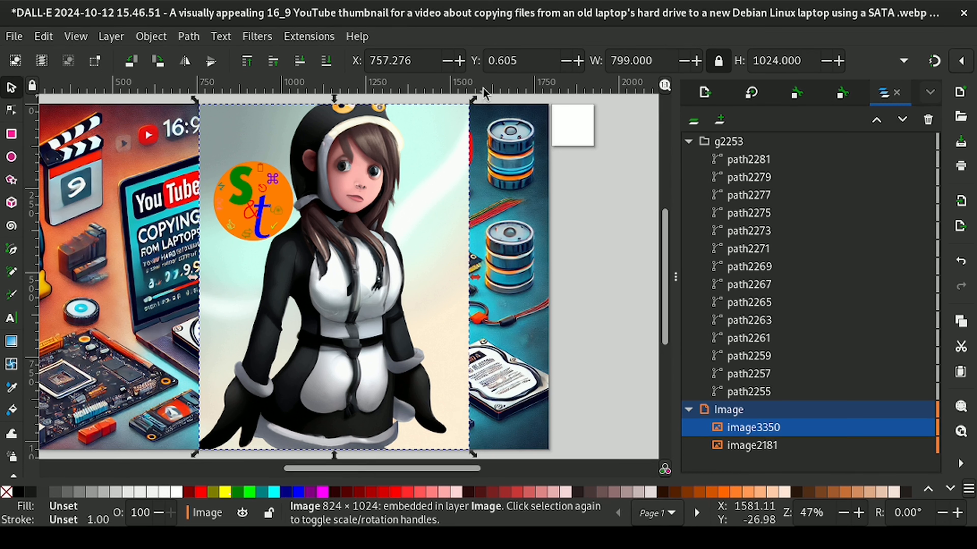
pyautogui.moveTo(484, 89); pyautogui.dragTo(286, 339)
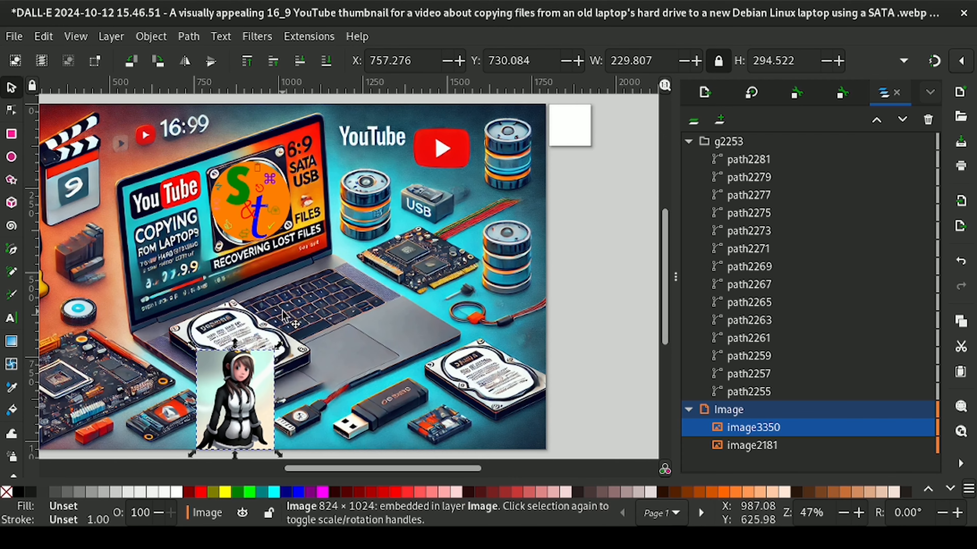
# Move the penguin-costume picture to the hard drive near the artwork's lower right corner and shrink it to about 156 × 199 px
pyautogui.moveTo(228, 379); pyautogui.dragTo(492, 342)
pyautogui.hscroll(1, 453, 341)
pyautogui.click(454, 342)
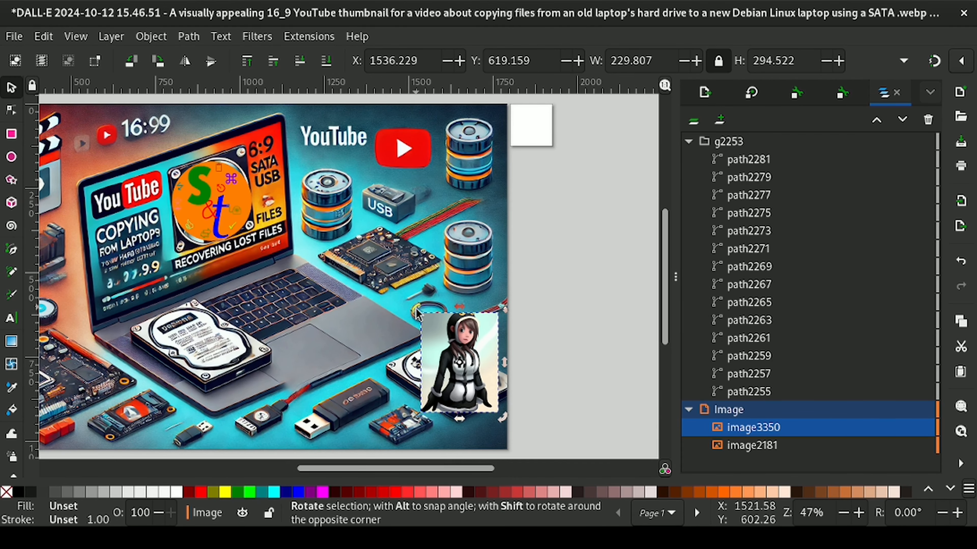
pyautogui.moveTo(416, 308); pyautogui.dragTo(440, 340)
pyautogui.click(430, 342)
pyautogui.hscroll(1, 459, 379)
pyautogui.click(459, 378)
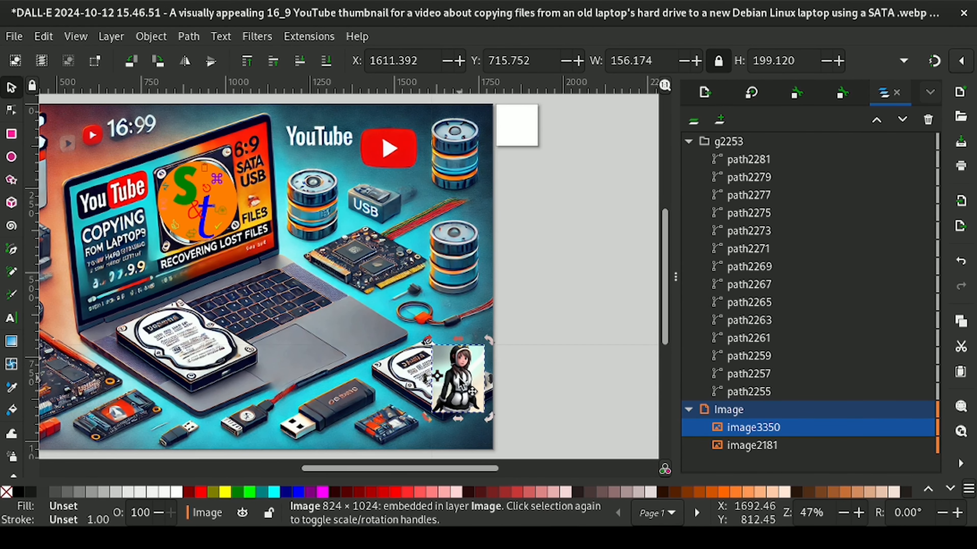
# Centre the penguin-costume picture on the hard drive and rotate it counterclockwise to follow the drive's angle
pyautogui.moveTo(459, 379); pyautogui.dragTo(430, 372)
pyautogui.hscroll(1, 398, 343)
pyautogui.hscroll(1, 399, 342)
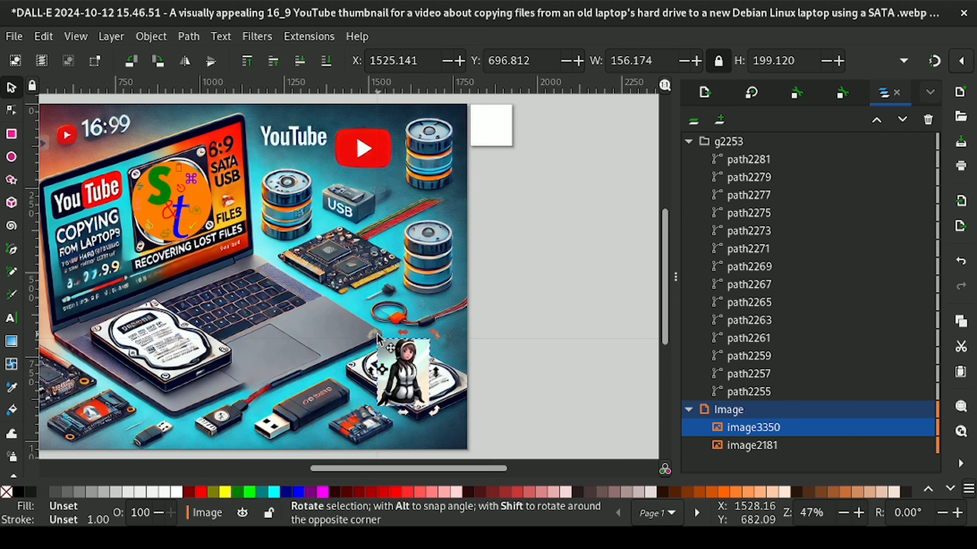
pyautogui.moveTo(377, 338); pyautogui.dragTo(354, 362)
# Add the green-haired penguin cartoon image to the artwork and scale it down to a small square
pyautogui.moveTo(358, 468); pyautogui.dragTo(273, 471)
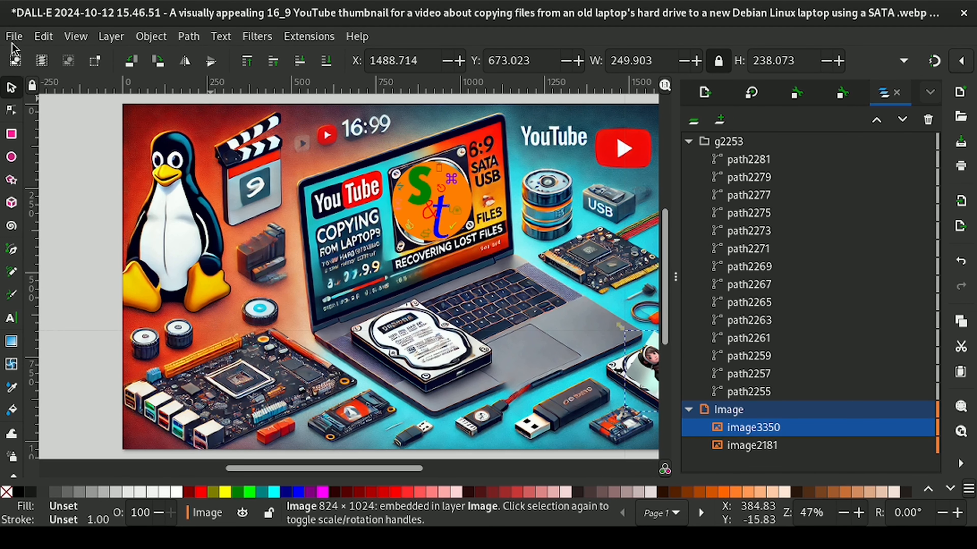
pyautogui.hotkey('ctrl', 'v')
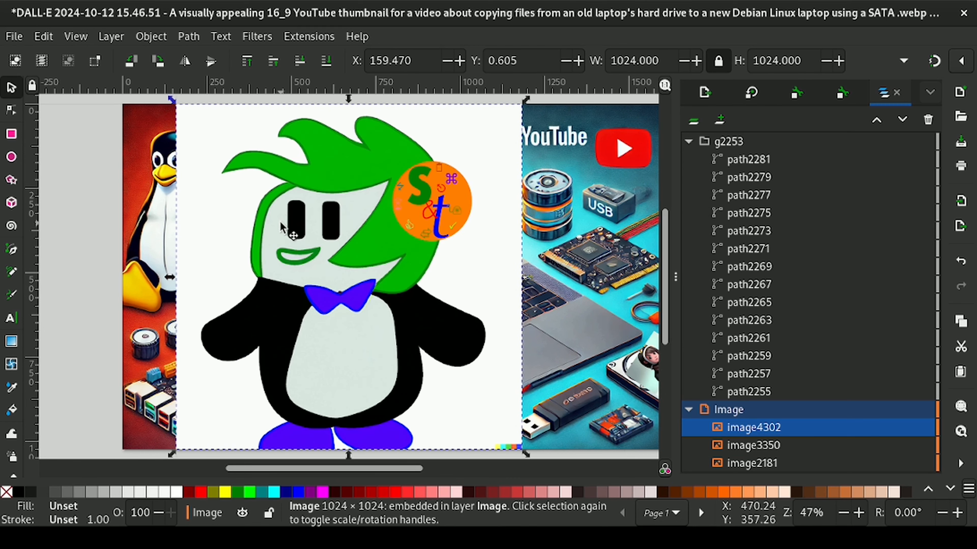
pyautogui.hscroll(-1, 173, 99)
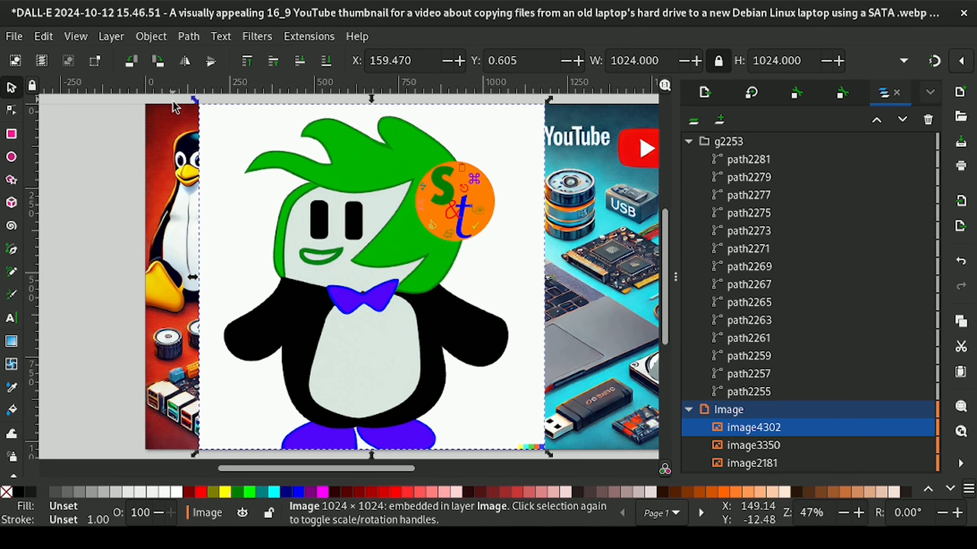
pyautogui.moveTo(173, 100); pyautogui.dragTo(223, 155)
pyautogui.moveTo(194, 100); pyautogui.dragTo(467, 365)
# Place the cartoon over the 16:99 text above the laptop, shrunk to about 129 px square at X 662.9, Y 13.7
pyautogui.moveTo(502, 388); pyautogui.dragTo(385, 119)
pyautogui.hscroll(1, 384, 118)
pyautogui.moveTo(425, 186); pyautogui.dragTo(394, 156)
pyautogui.moveTo(371, 133); pyautogui.dragTo(383, 140)
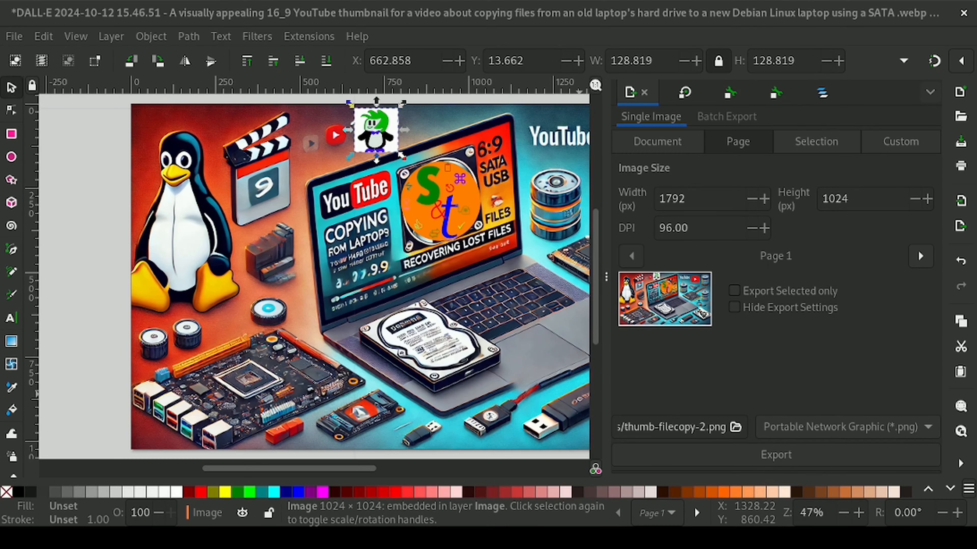
# Lower the export resolution to an image height of 747 px and export the page as thumb-filecopy-2.png
pyautogui.tripleClick(712, 231)
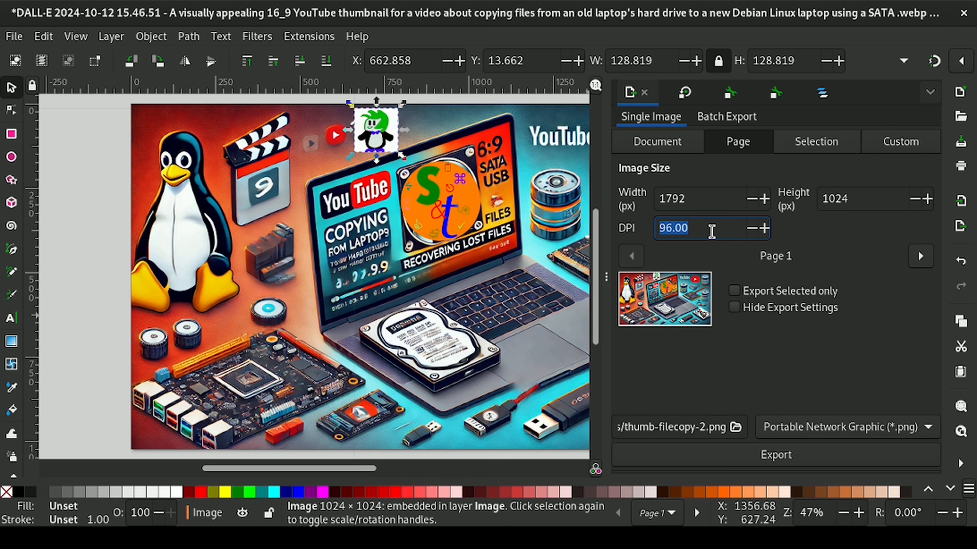
pyautogui.write('75')
pyautogui.click(758, 459)
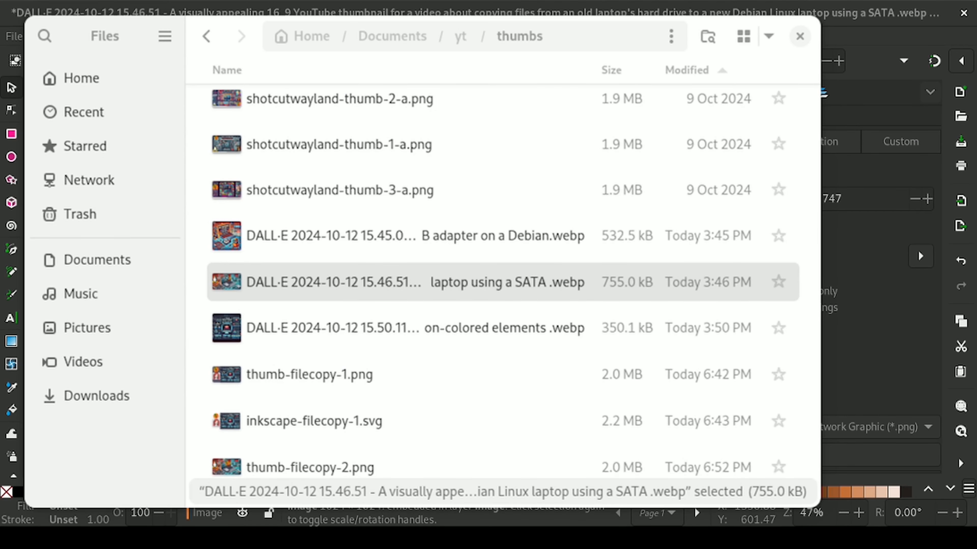
# Select the DALL·E 2024-10-12 15.45.03 USB adapter artwork in the thumbs folder in Files
pyautogui.click(415, 236)
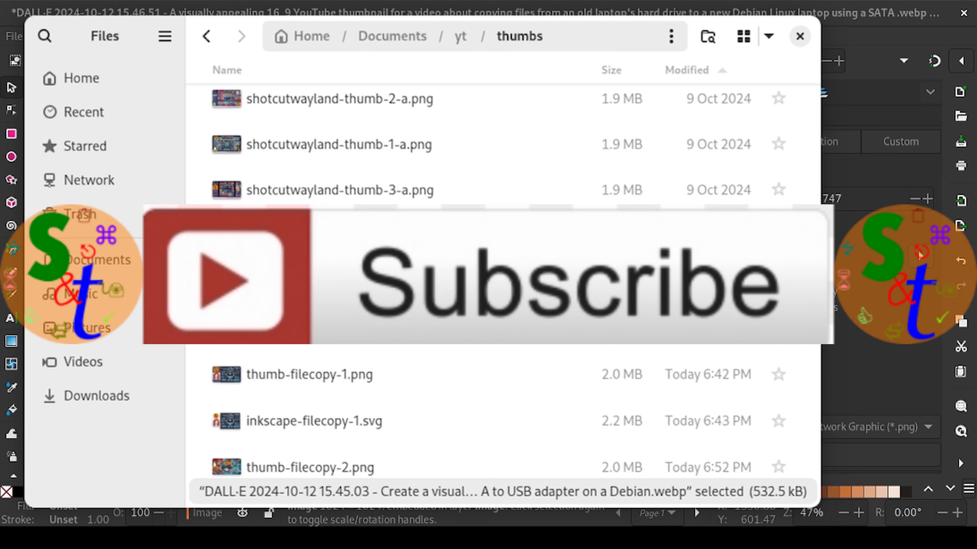